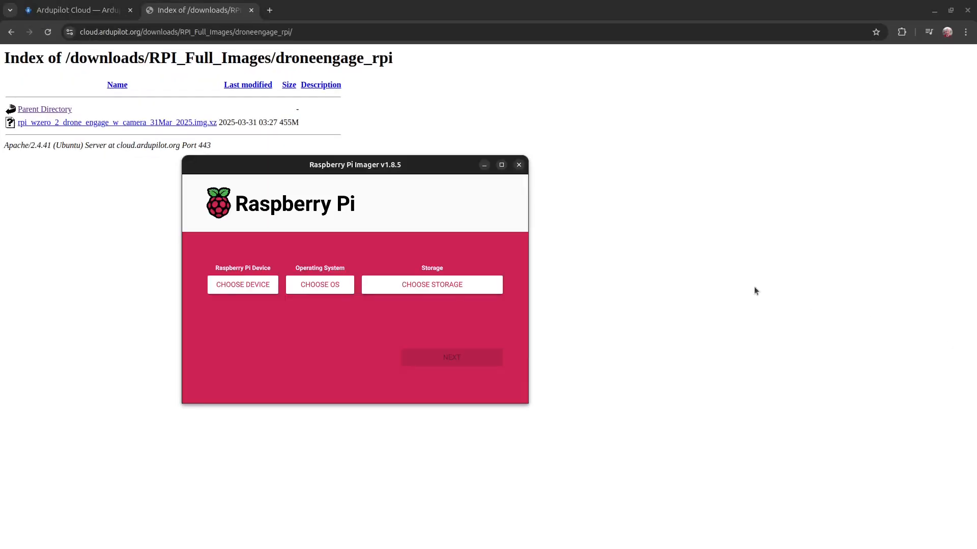
Step: Set device filtering to none and select the custom DroneEngage Pi Zero 2 image file
left_click(260, 285)
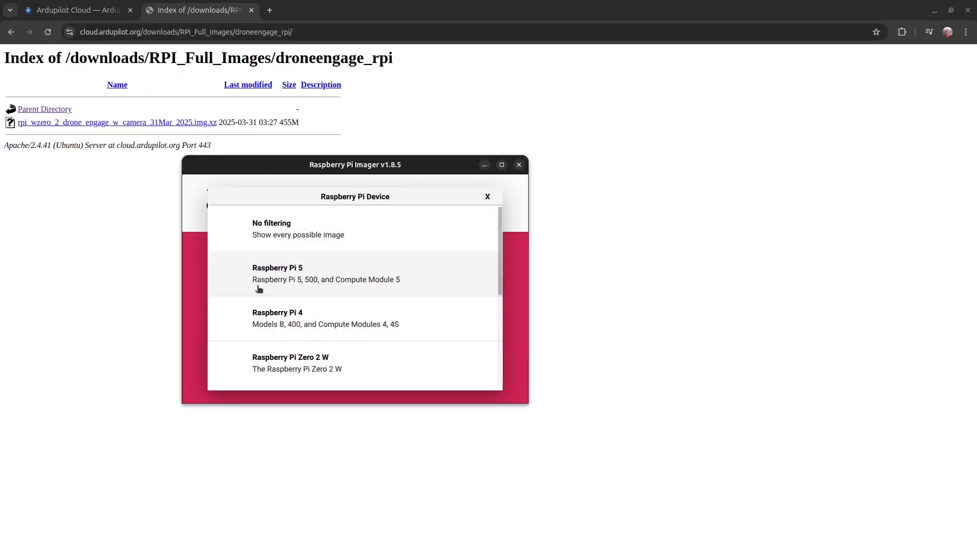
left_click(288, 229)
left_click(320, 285)
scroll(316, 316, "down", 10)
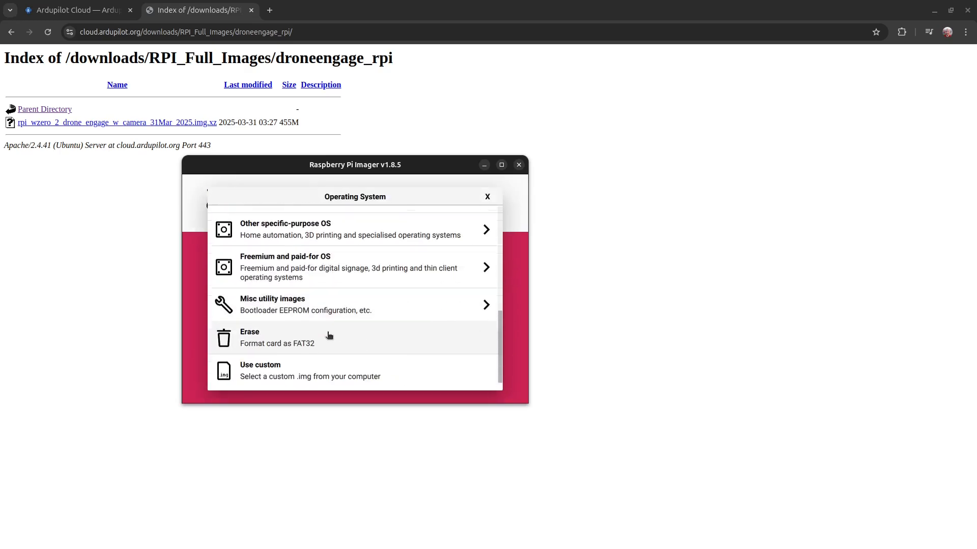
left_click(317, 377)
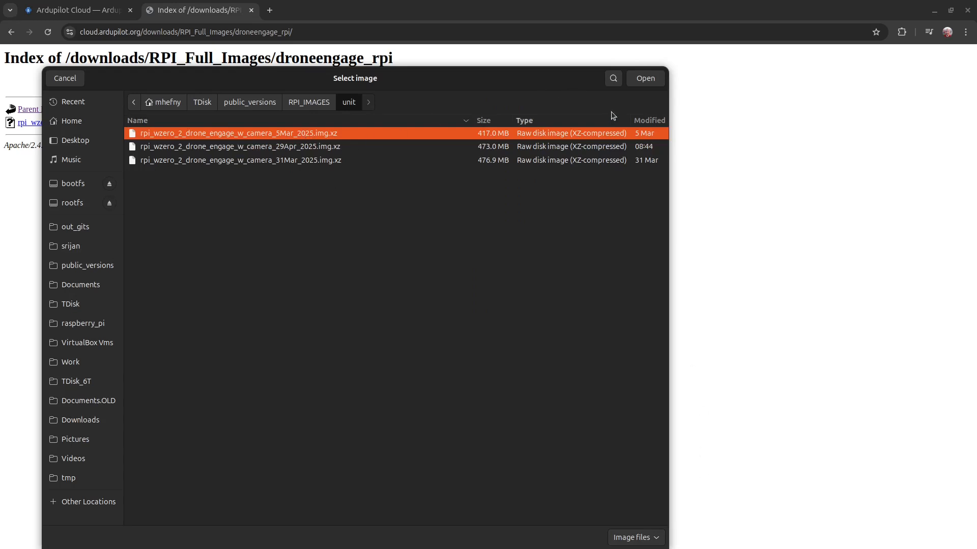
left_click(644, 78)
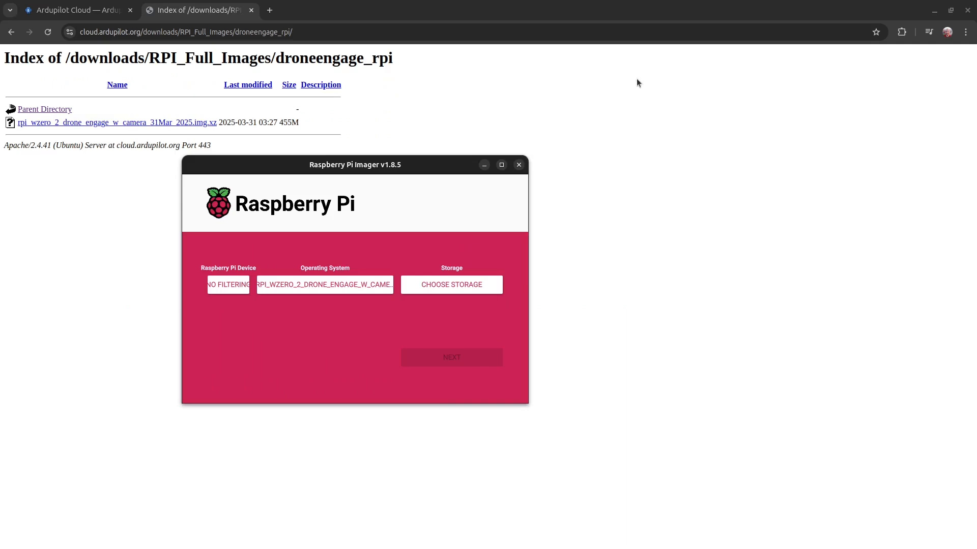
Step: Write to the Mass Storage Device without OS customisation, confirming the erase and authorising with the password
left_click(438, 287)
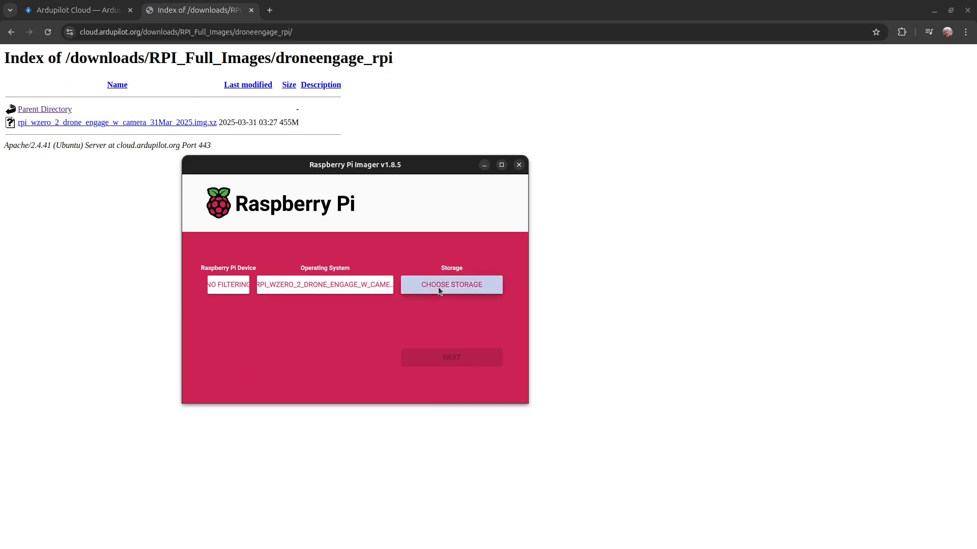
left_click(407, 222)
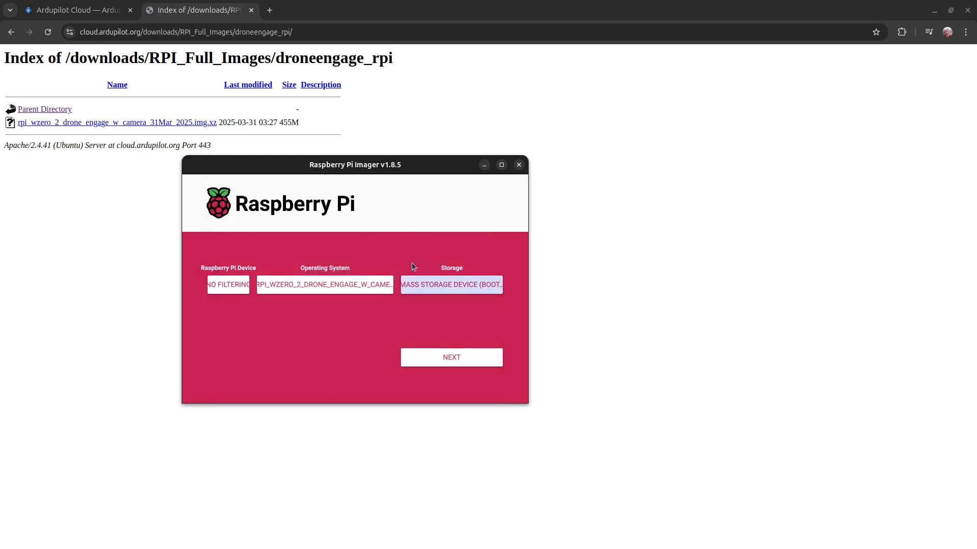
left_click(439, 358)
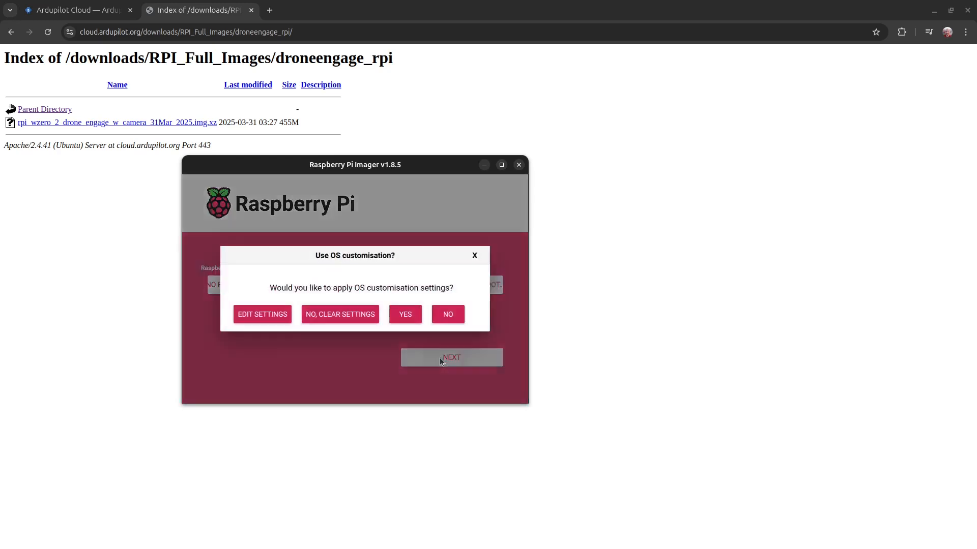
left_click(458, 314)
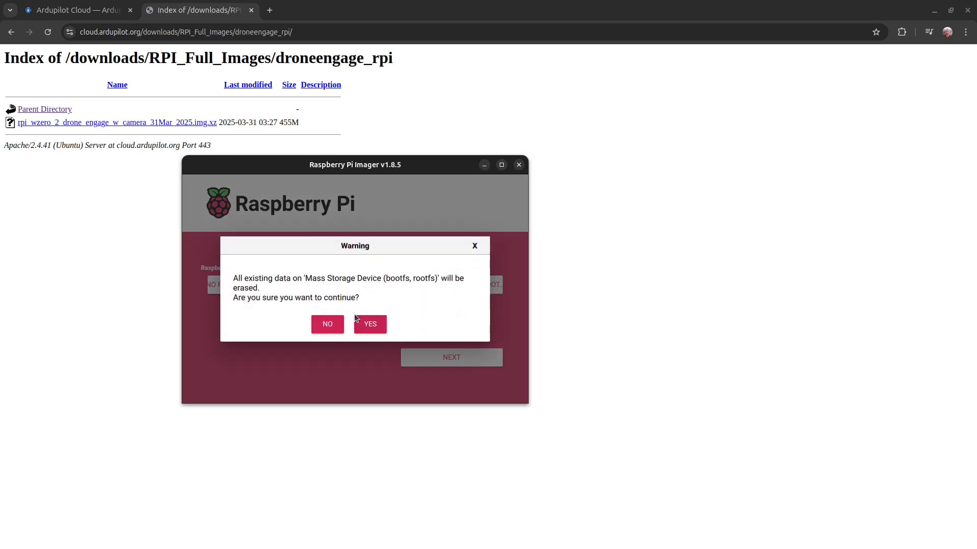
left_click(375, 325)
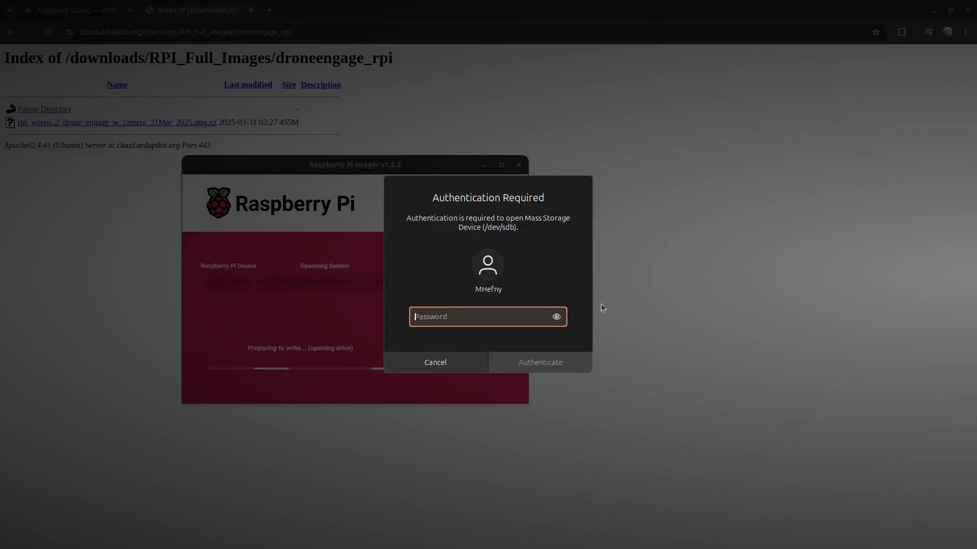
type("••••••••")
key("Return")
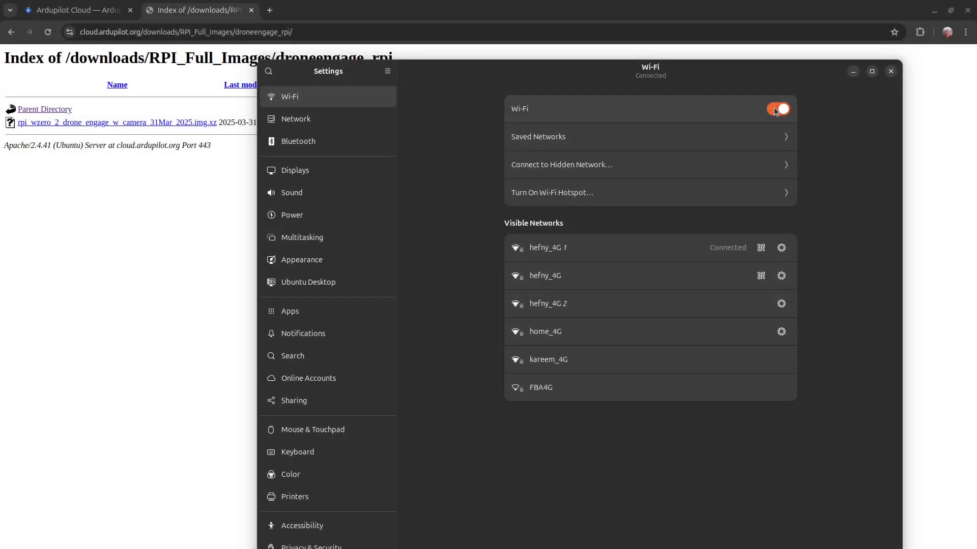
Step: Rescan Wi-Fi networks, join DE_ADMIN, and enter ipconfig in the terminal
left_click(776, 109)
left_click(780, 109)
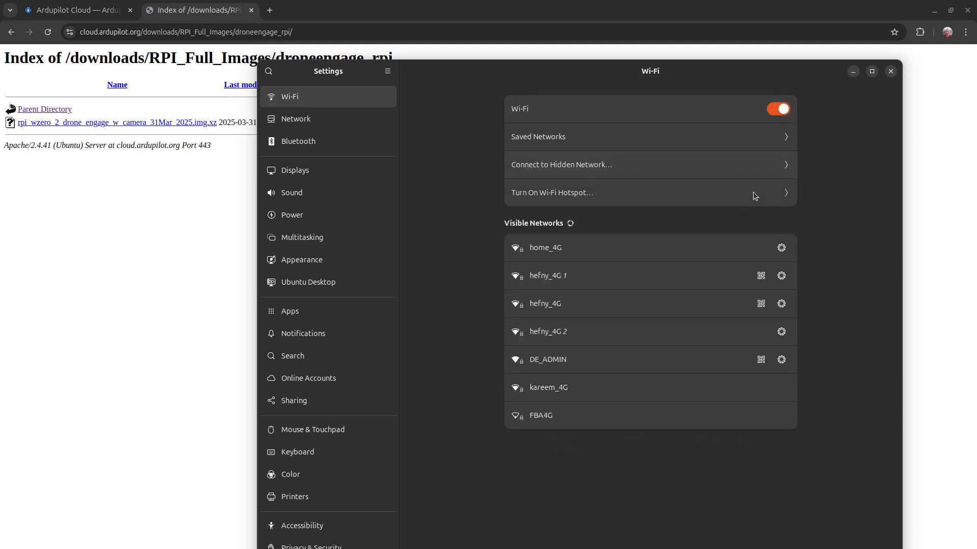
left_click(692, 273)
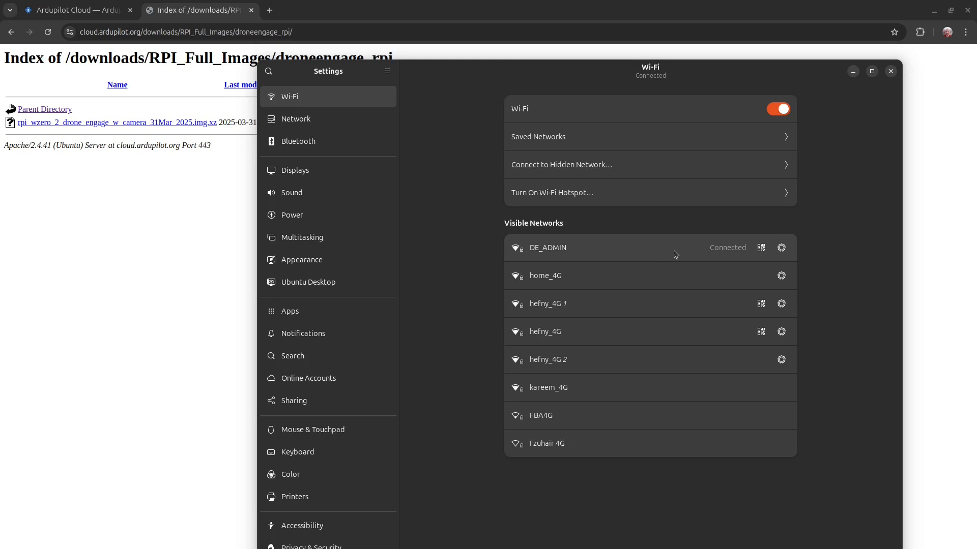
left_click_drag(976, 84, 235, 169)
type("ipconfig")
Step: Run ifconfig to list the network interfaces after ipconfig is not found
key("Return")
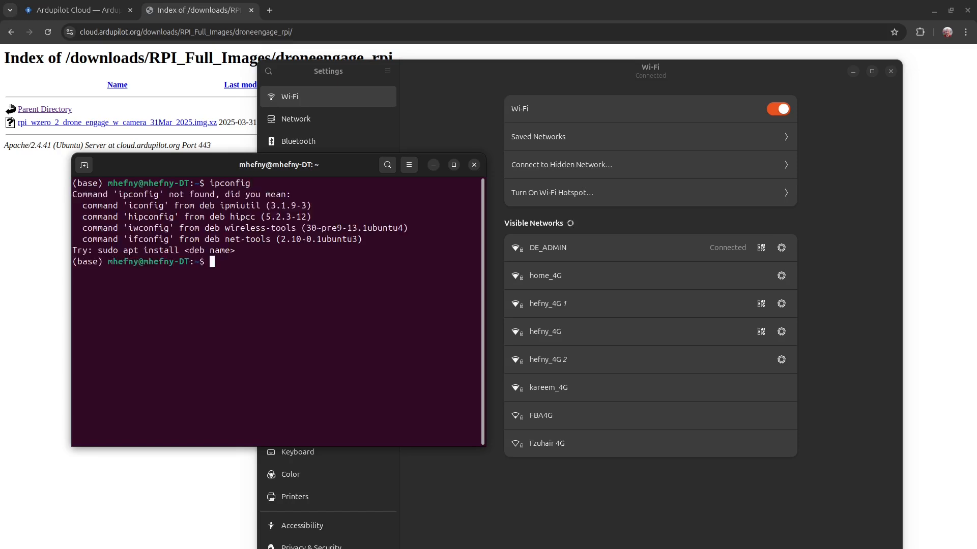
type("ifconfig")
key("Return")
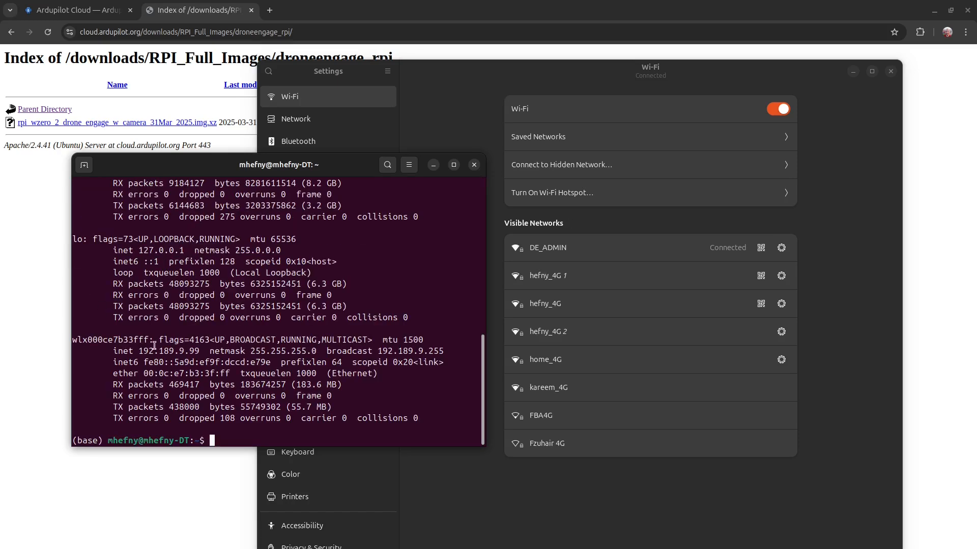
Step: Copy the wireless address 192.189.9.99 into a new Chrome tab, trimming its last digit
left_click_drag(204, 351, 138, 349)
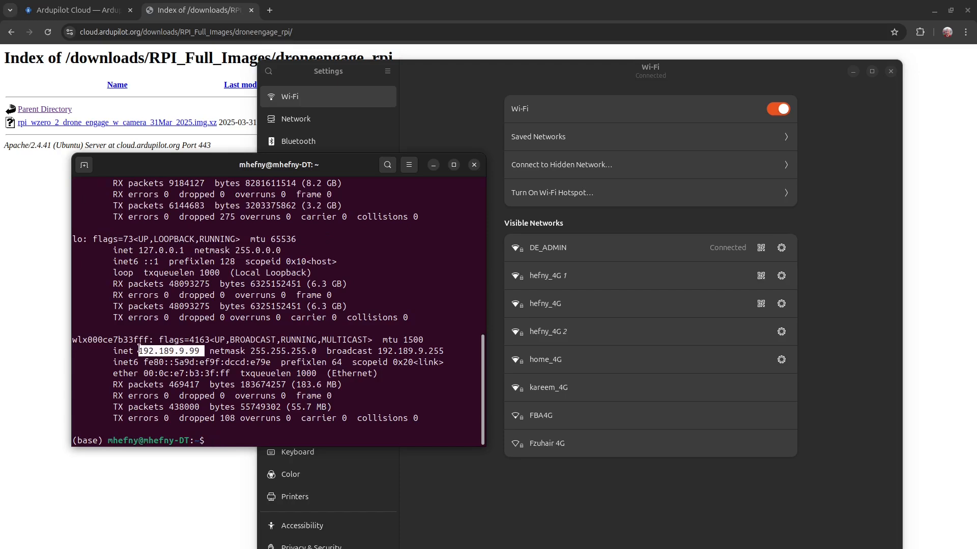
right_click(140, 350)
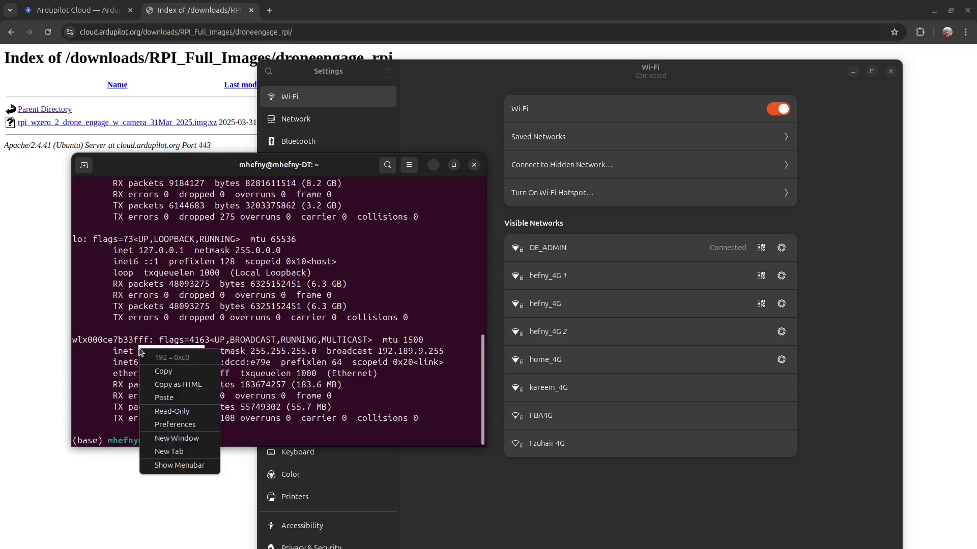
left_click(163, 372)
left_click(270, 10)
key("ctrl+v")
key("BackSpace")
key("BackSpace")
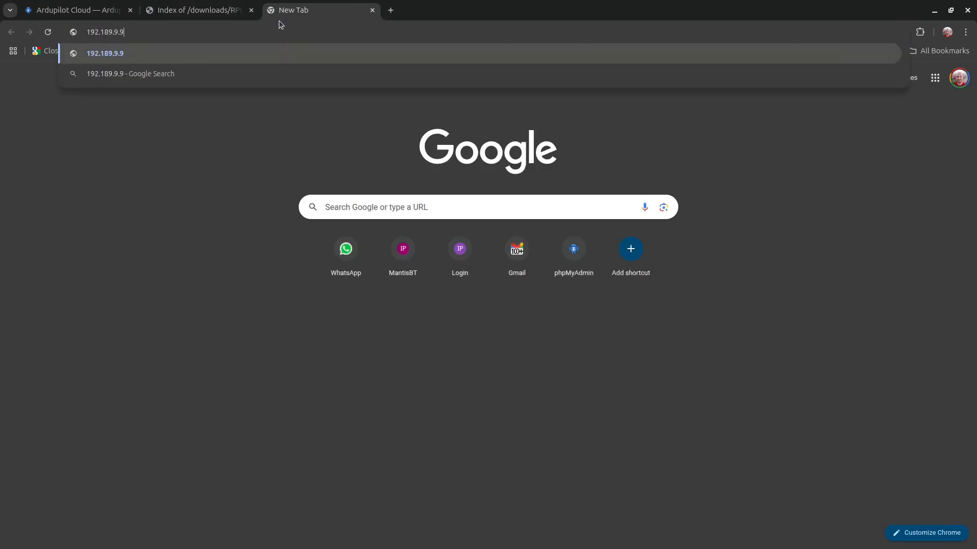
type("1")
key("Home")
type("https://")
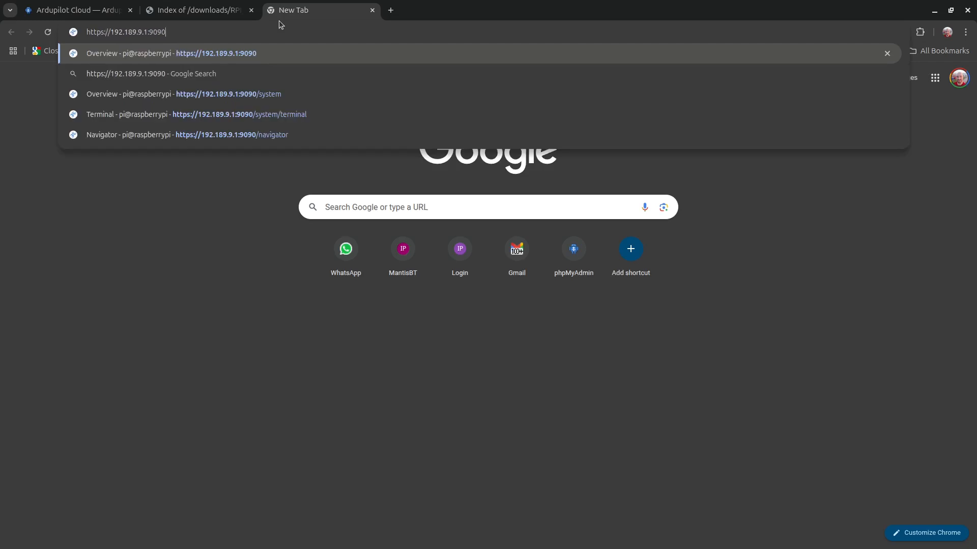
key("Return")
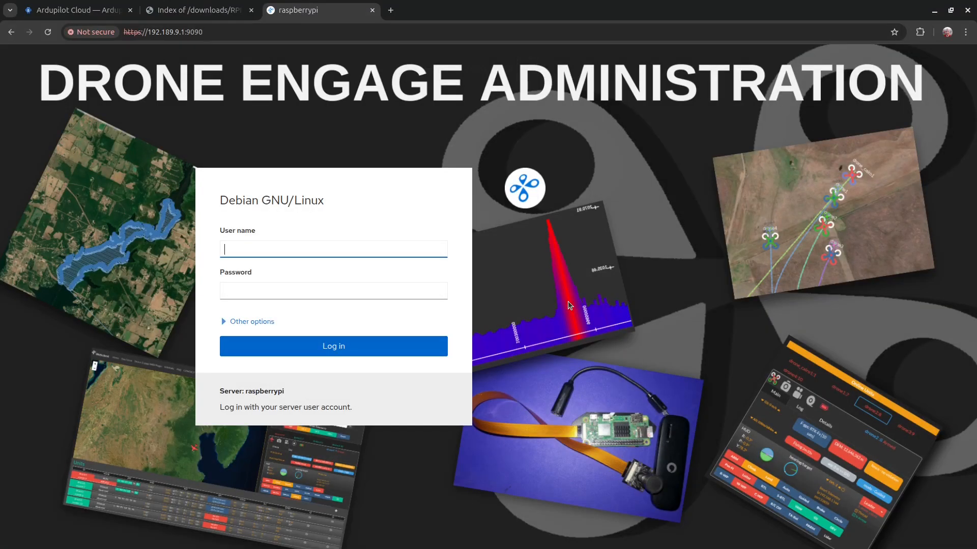
Step: Log in to the console as user pi with the account password
type("pi")
key("Tab")
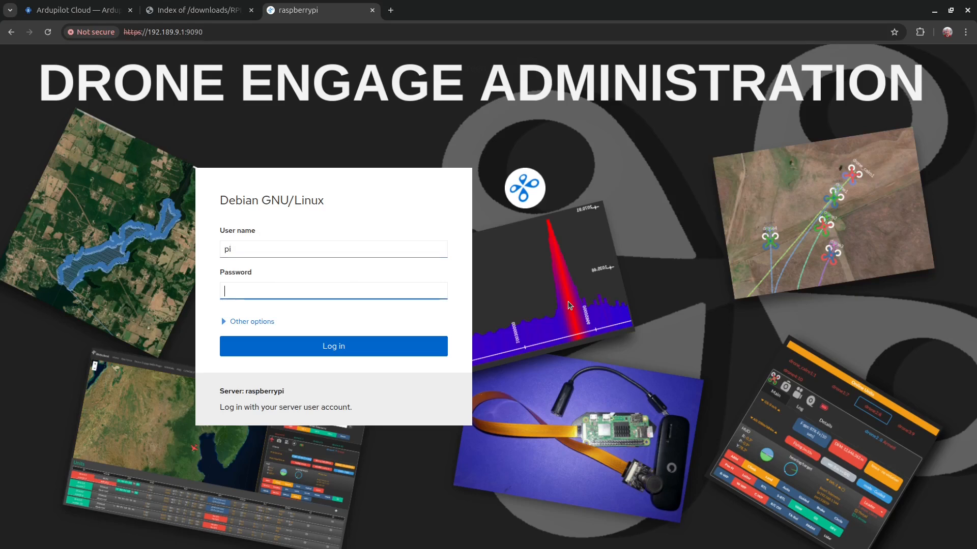
type("raspberry")
key("Return")
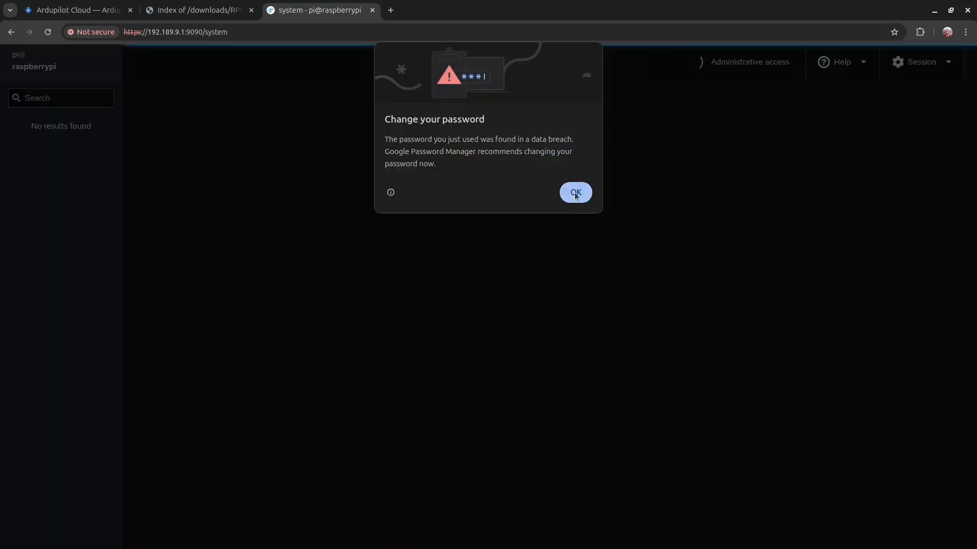
Step: Dismiss the password warning and reload the console root by removing 'system' from the URL
left_click(575, 192)
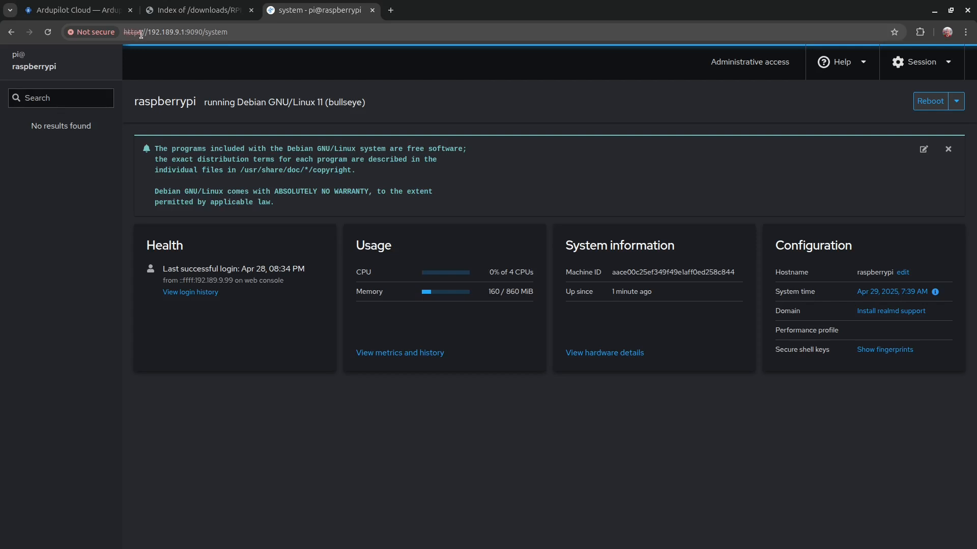
double_click(219, 32)
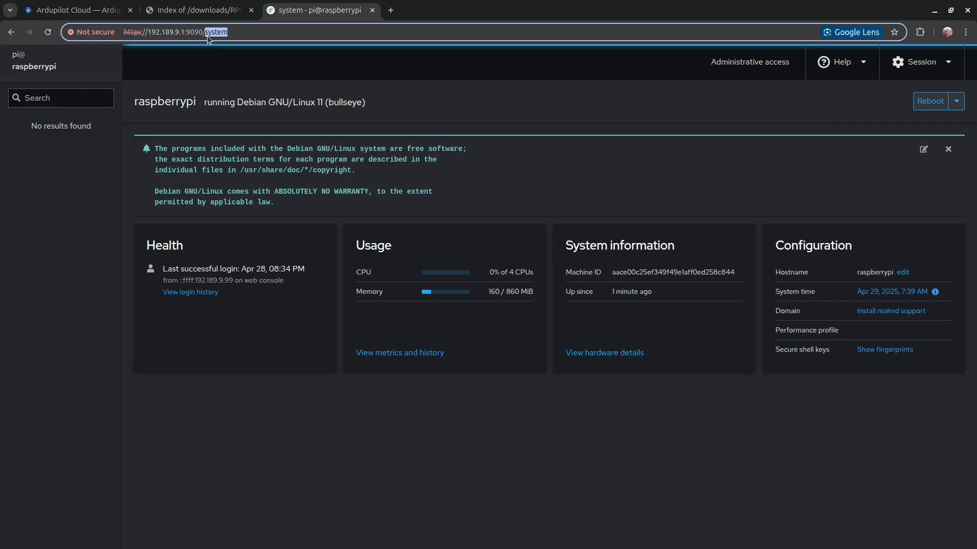
key("BackSpace")
key("Return")
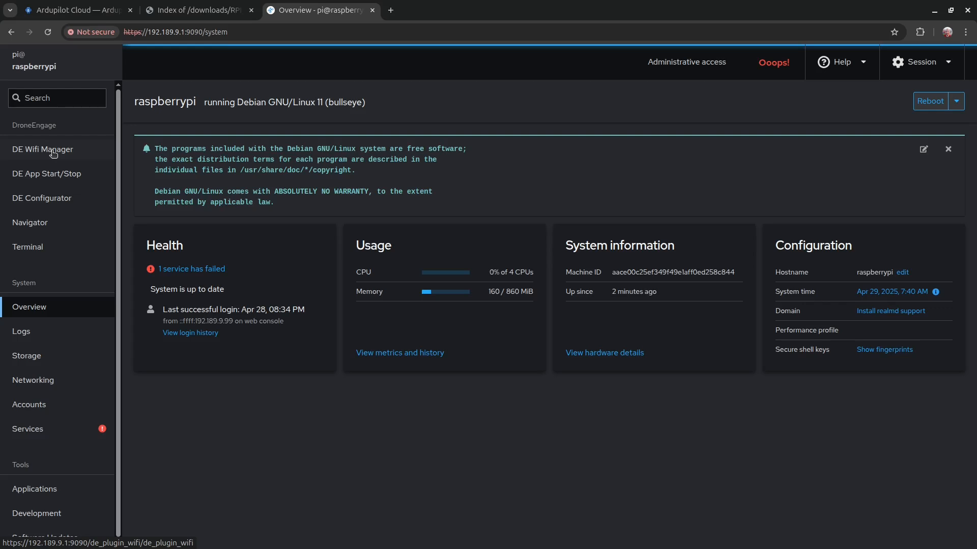
Step: On DE WiFi Manager, set the SSID to hefny_4G and enter its Wi-Fi password
left_click(54, 153)
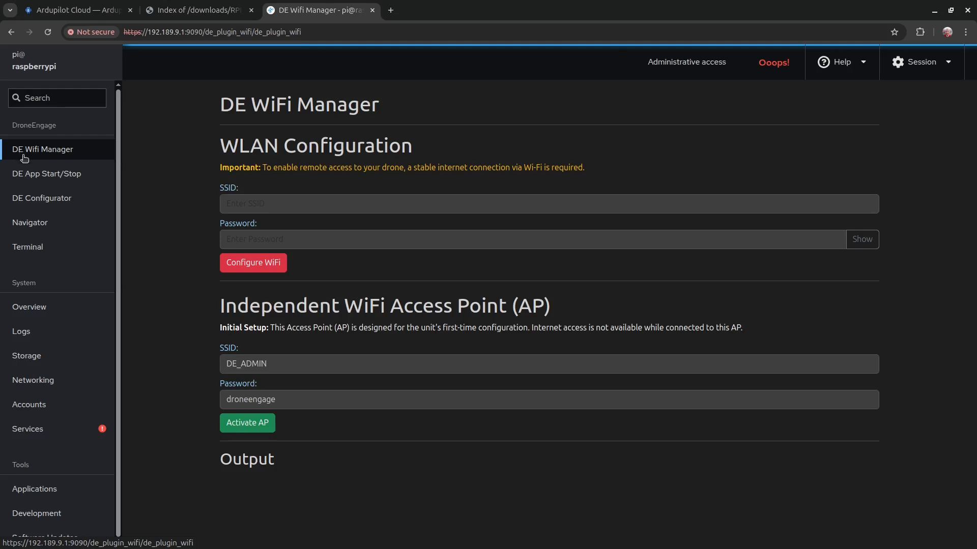
left_click(249, 204)
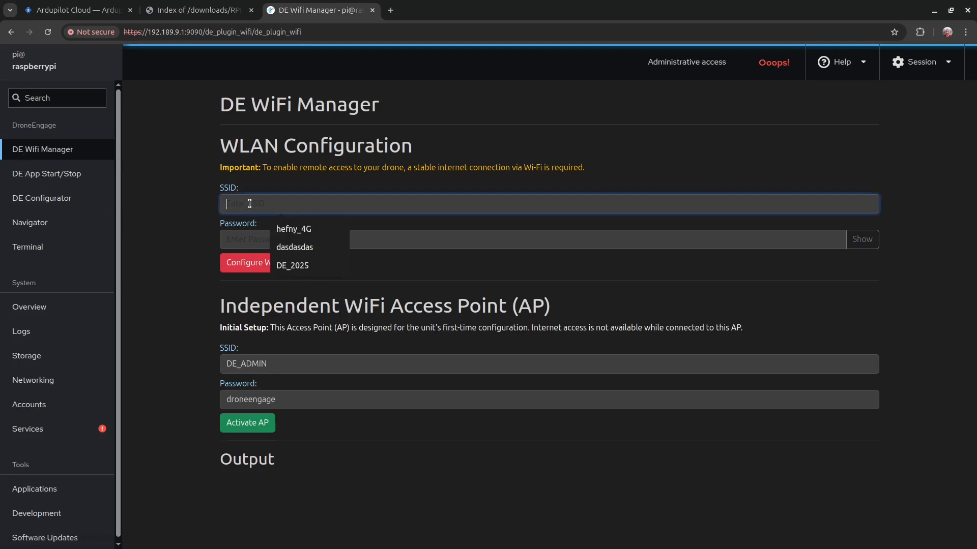
left_click(284, 229)
left_click(276, 240)
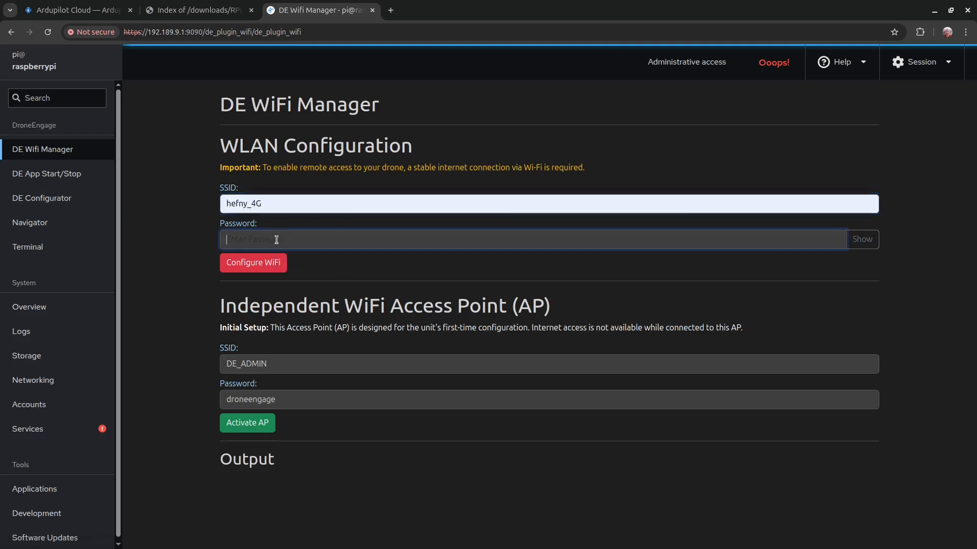
type("12345")
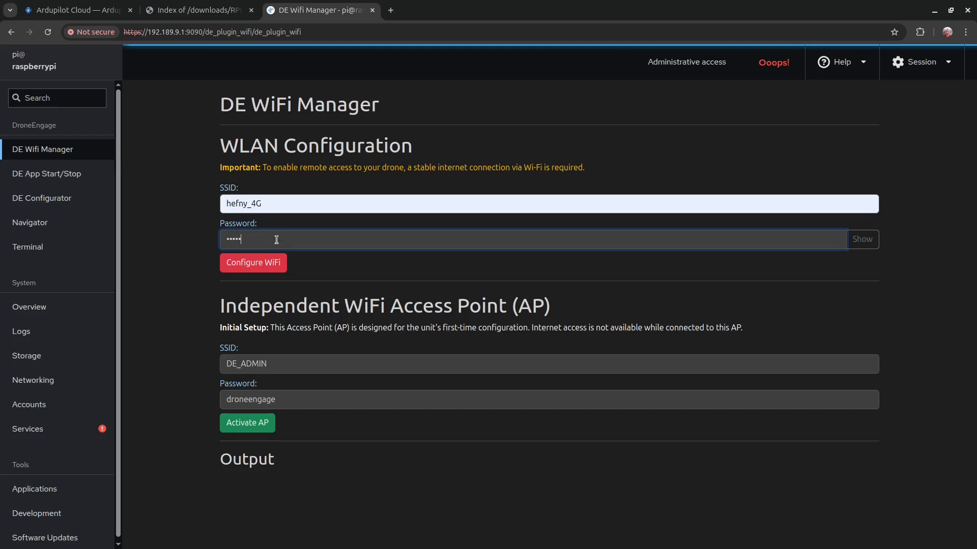
type("67890123")
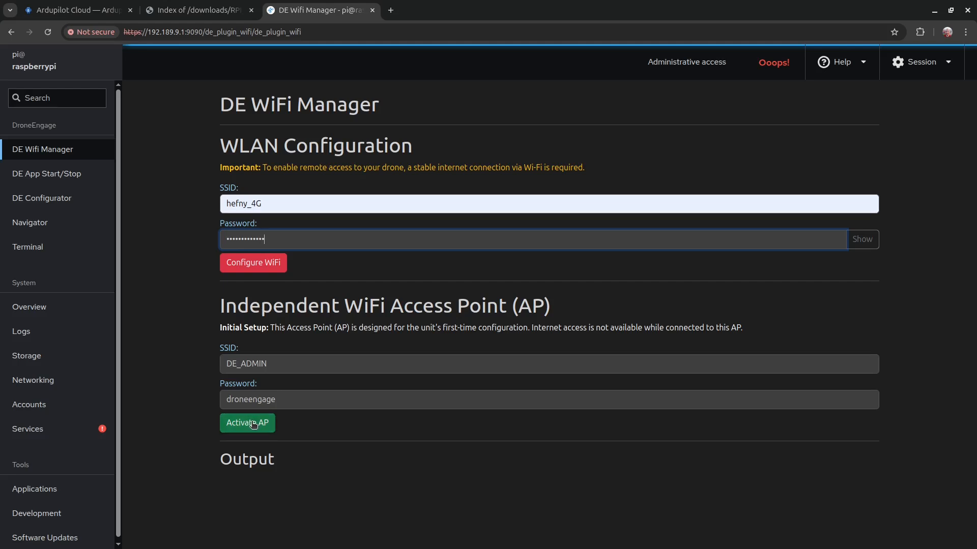
Step: Check the DE_ADMIN access point name and password, then apply with Configure WiFi
left_click_drag(267, 365, 221, 364)
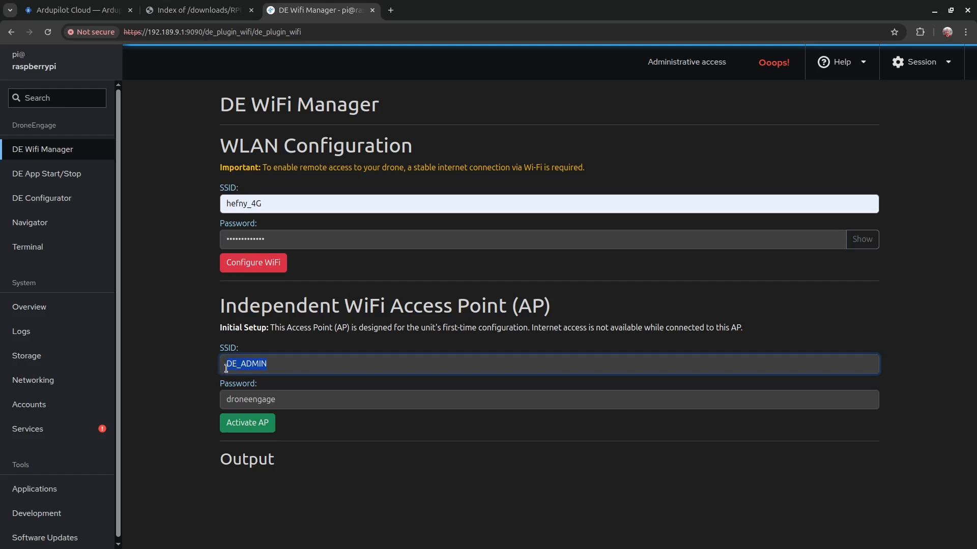
left_click_drag(275, 400, 221, 401)
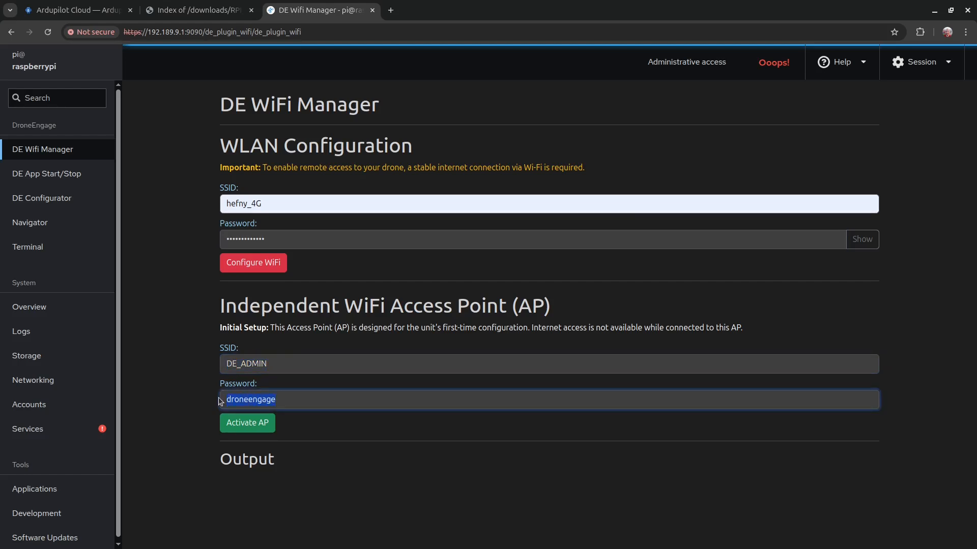
left_click(251, 266)
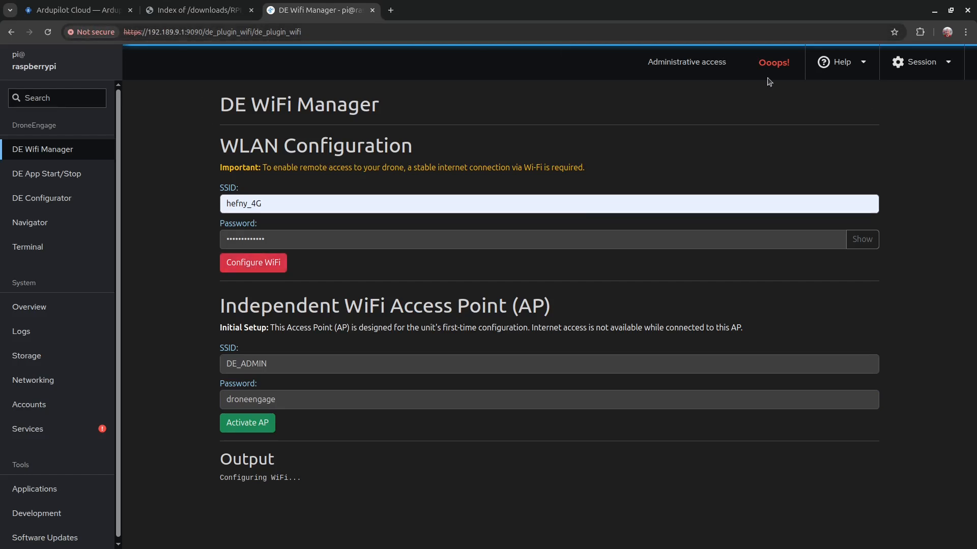
key("alt+Tab")
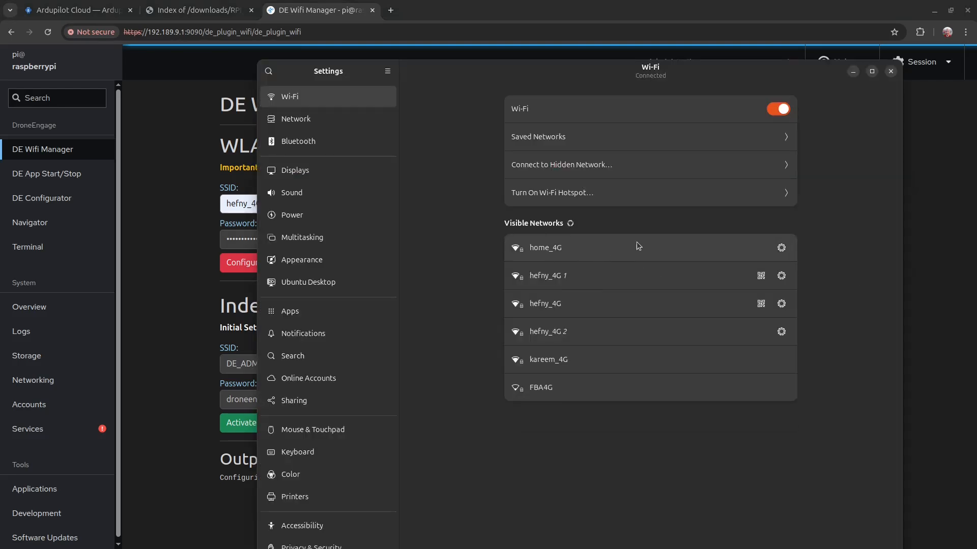
left_click(164, 304)
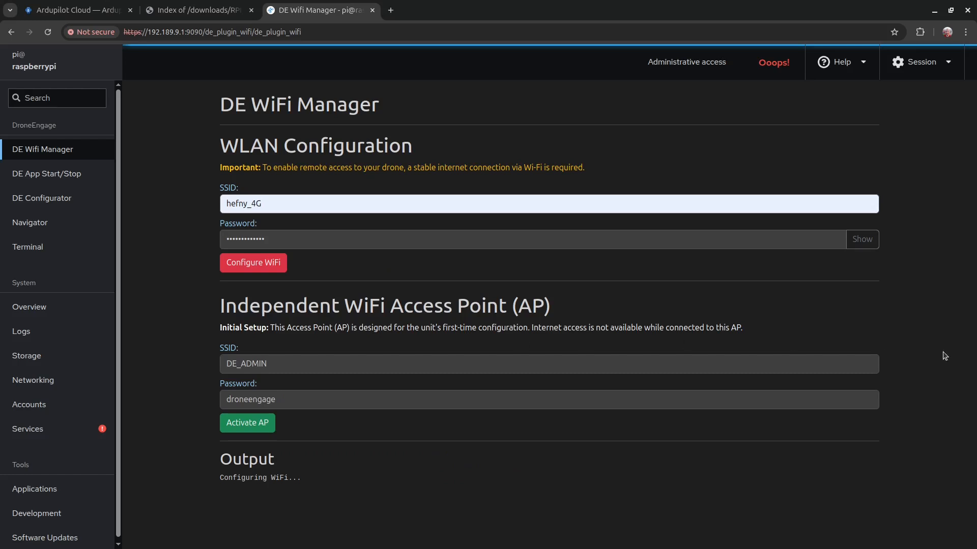
Step: Ping raspberrypi.local from the terminal, then stop it once replies arrive
key("alt+Tab")
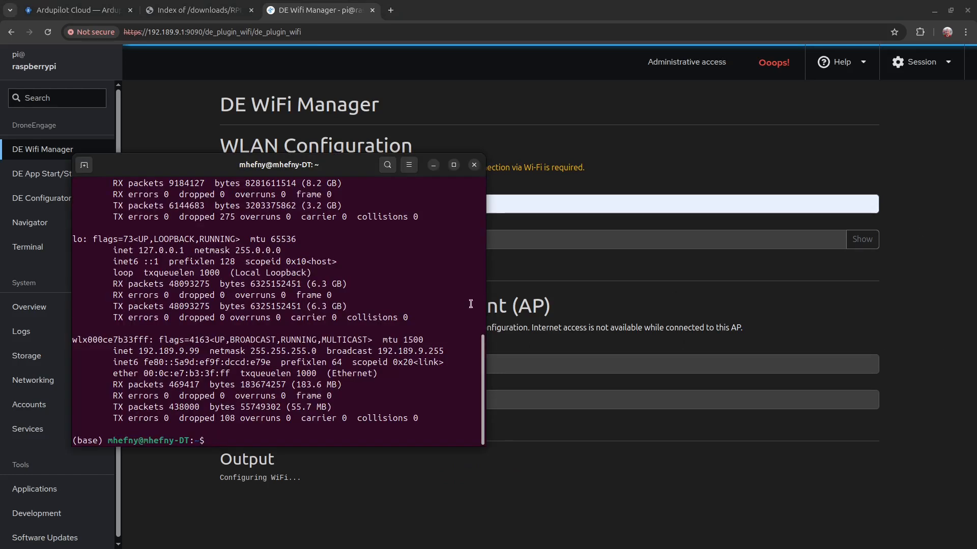
type("ping r")
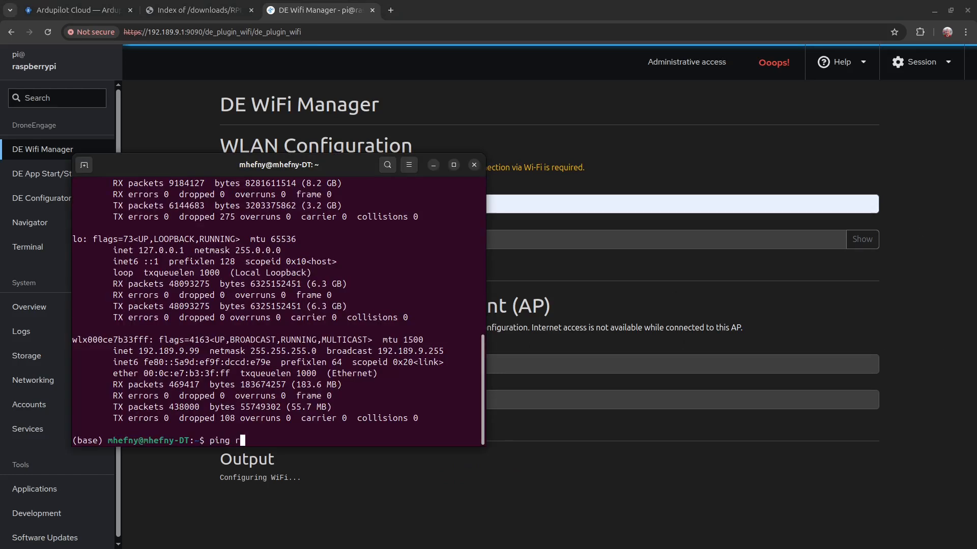
type("aspberrypi.local")
key("Return")
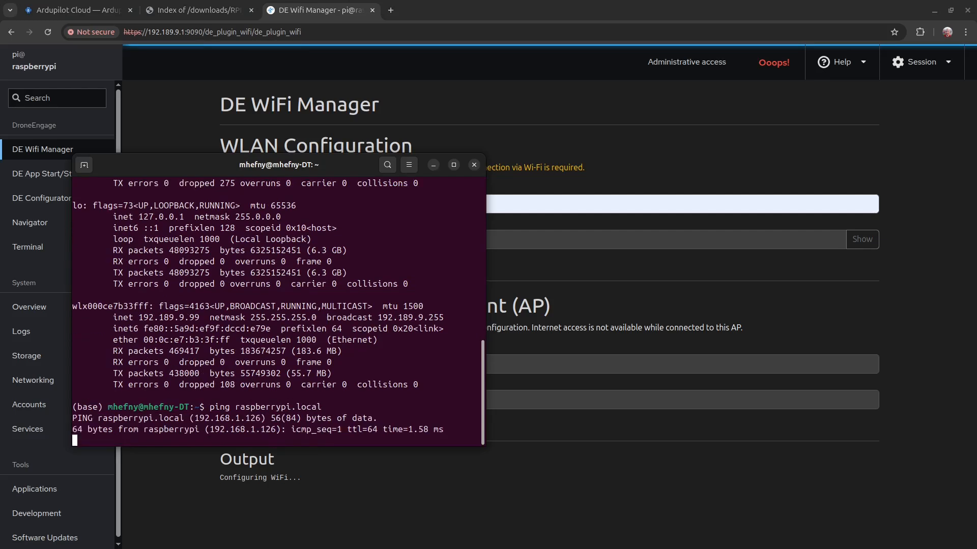
key("ctrl+c")
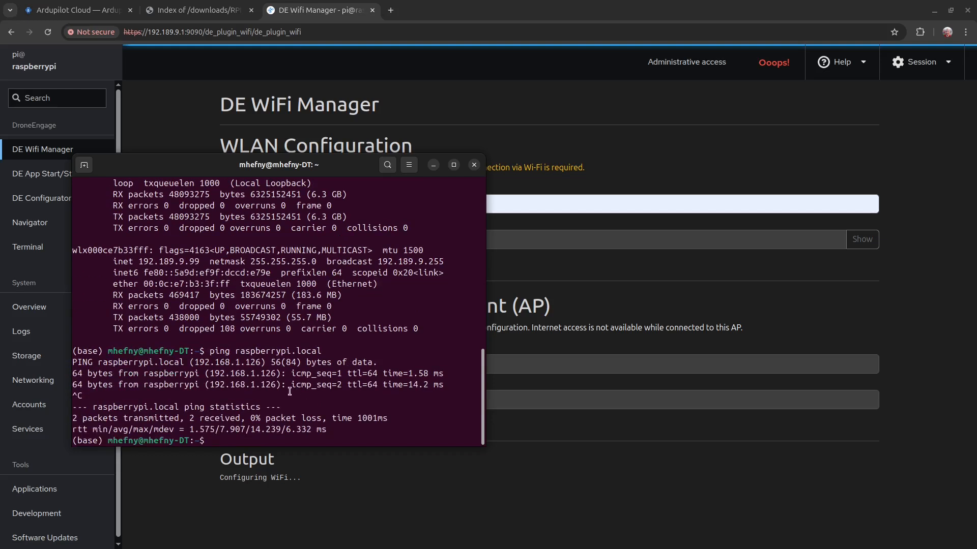
Step: Copy the unit's address 192.168.1.126 from the ping replies
left_click_drag(277, 385, 211, 384)
right_click(215, 385)
left_click(241, 408)
left_click_drag(148, 32, 186, 32)
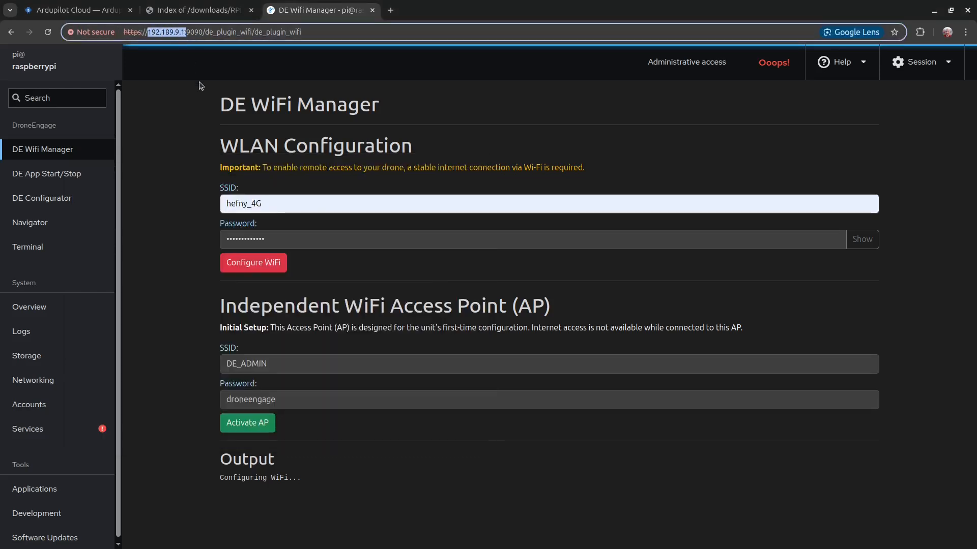
Step: Open the console at 192.168.1.126, proceeding past the security warning
key("ctrl+v")
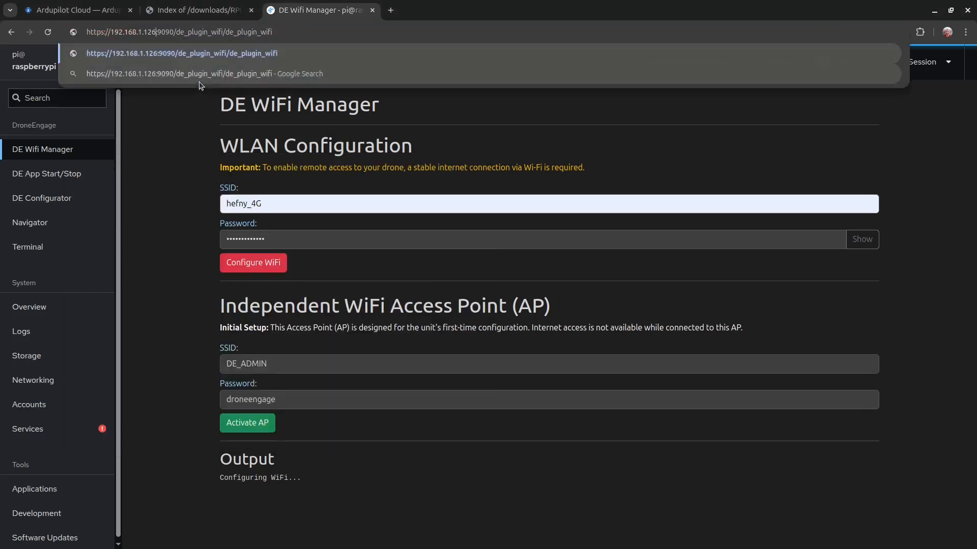
key("Return")
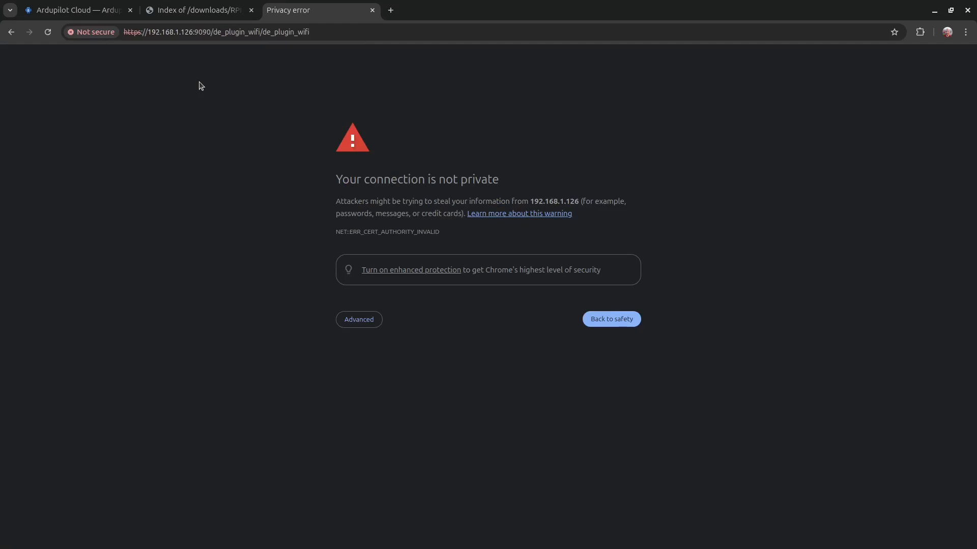
left_click(366, 326)
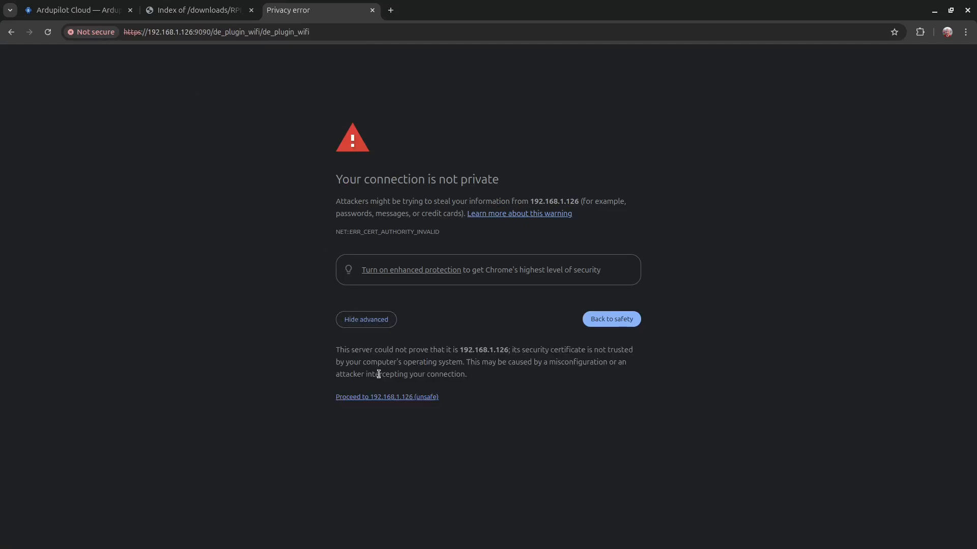
left_click(385, 399)
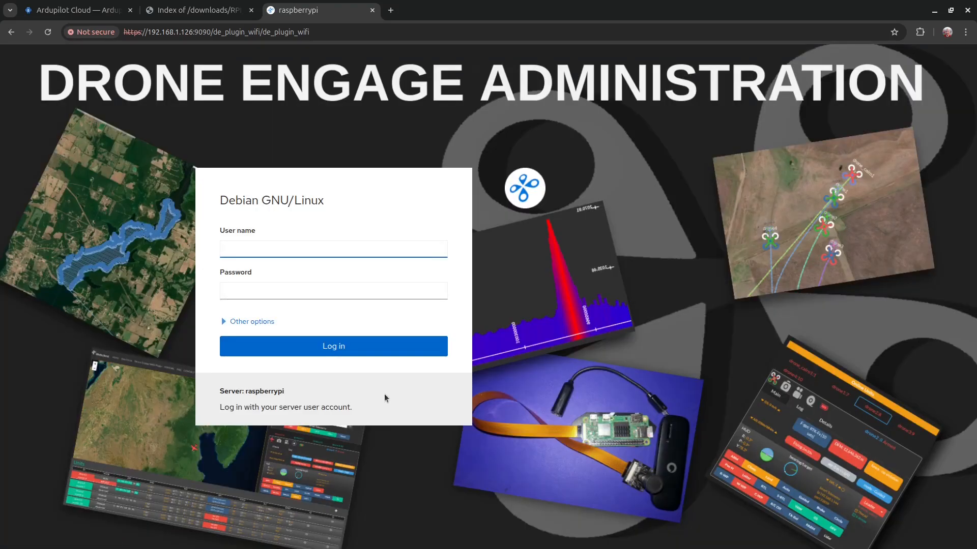
Step: Log in to the console as user pi with the account password
type("pi")
key("Tab")
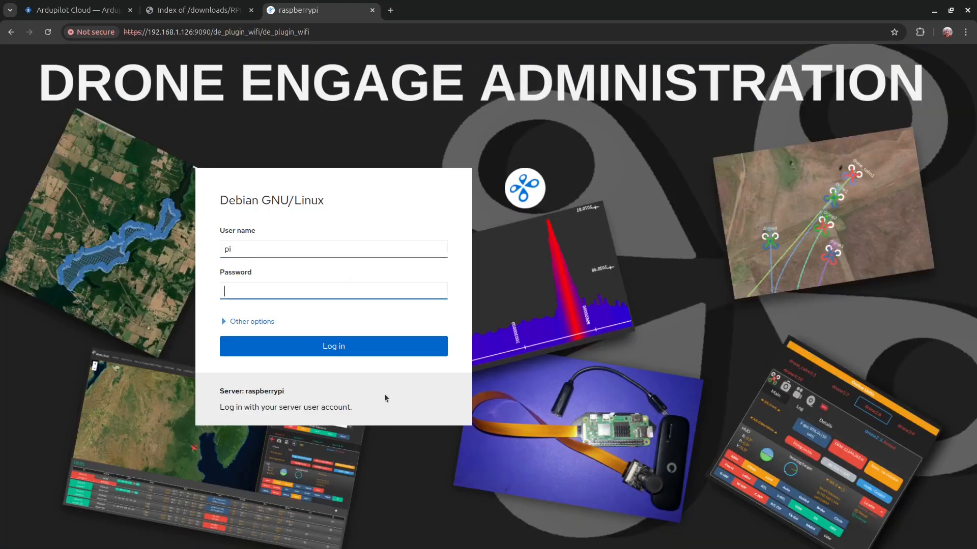
type("•••••••••")
key("Return")
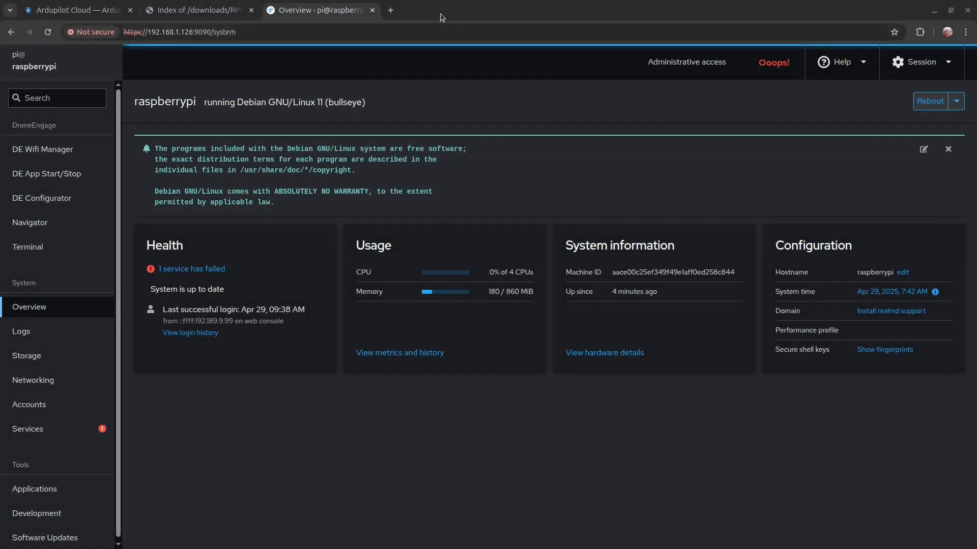
Step: Open cloud.ardupilot.org in a new browser tab
left_click(391, 10)
type("clo")
key("Return")
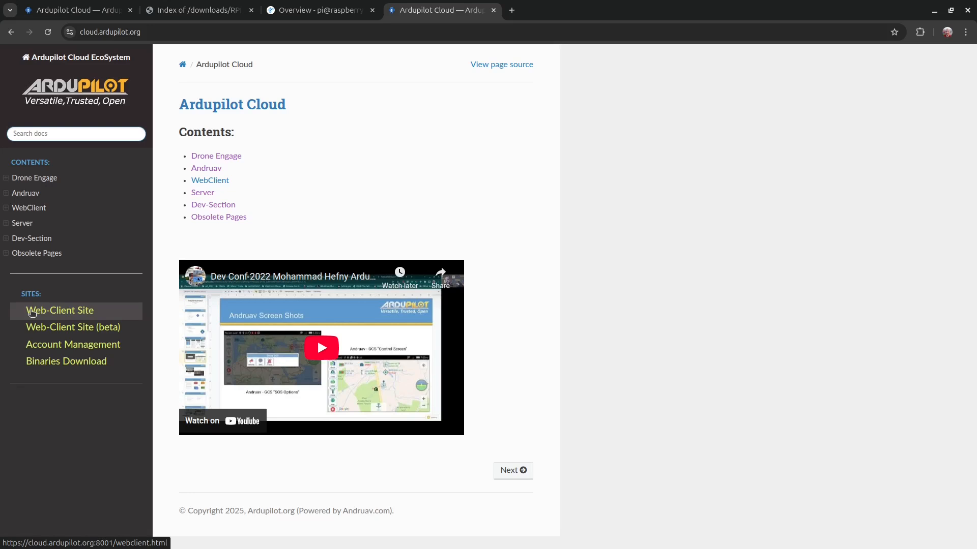
Step: Sign in to the Drone Engage beta web client with the saved account, then close the popups
left_click(57, 326)
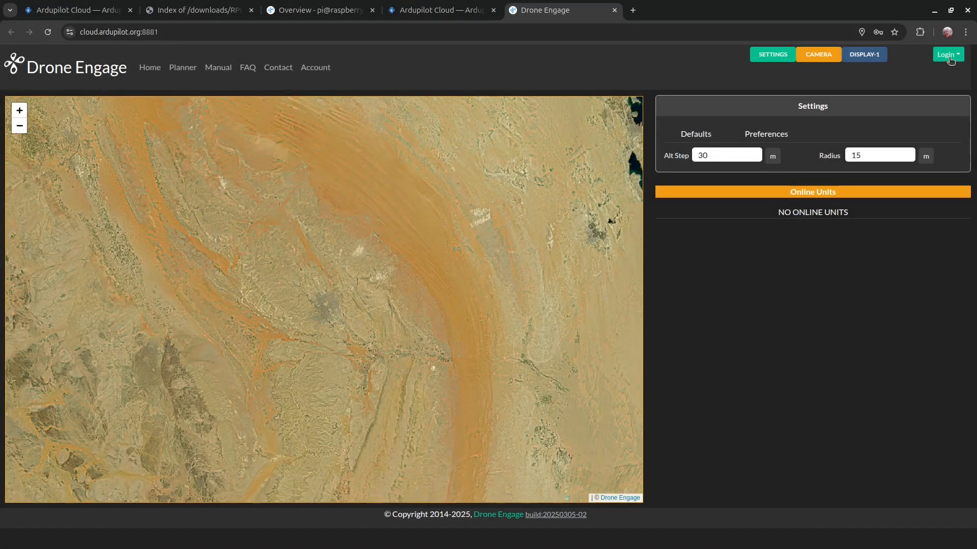
left_click(949, 60)
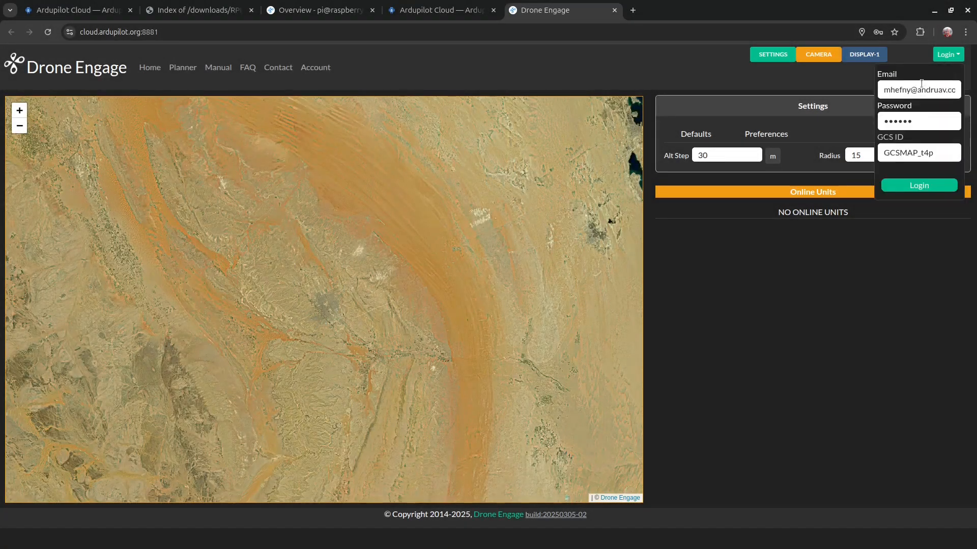
left_click(890, 91)
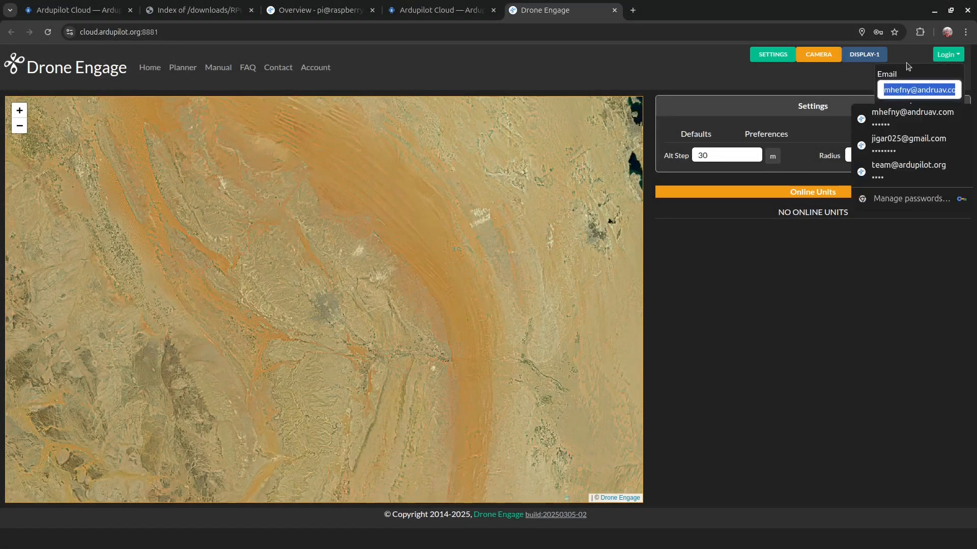
left_click(913, 112)
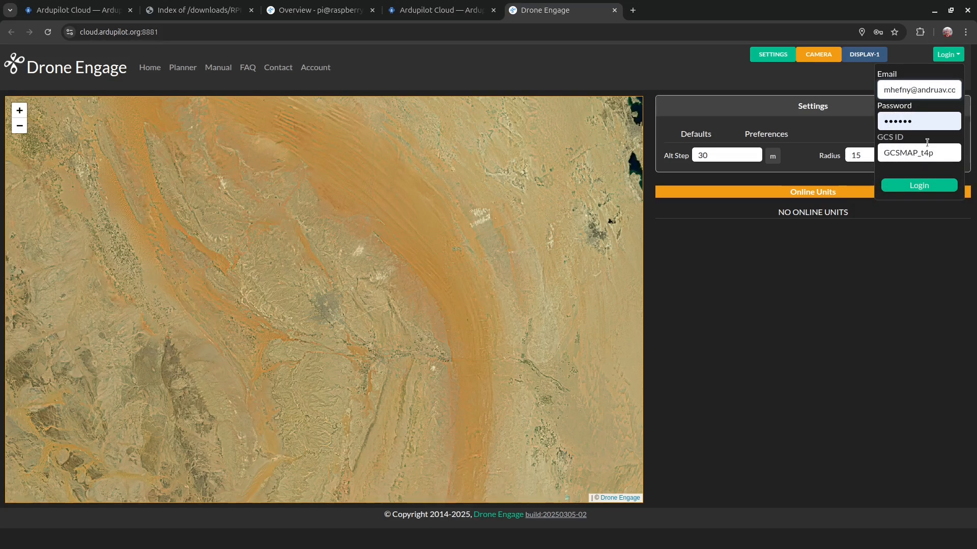
left_click(927, 185)
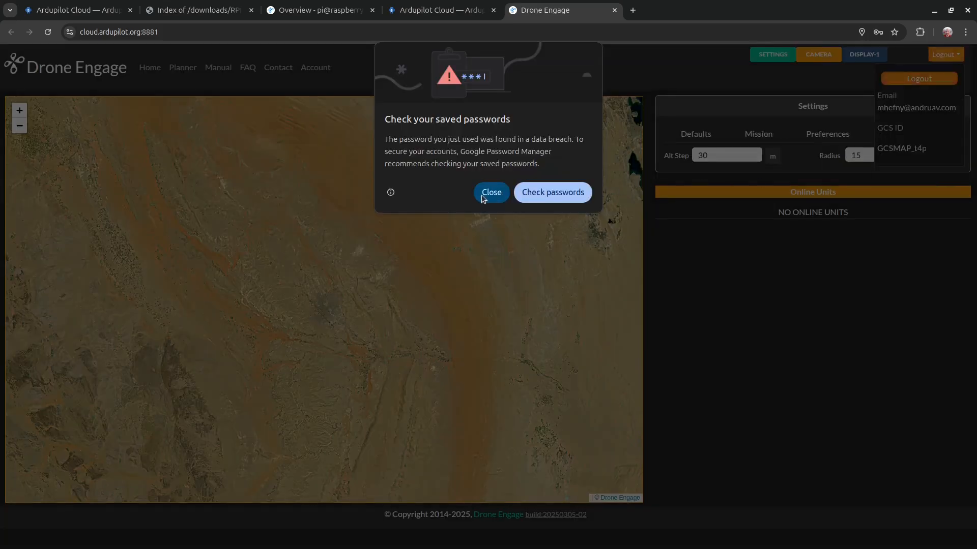
left_click(482, 192)
left_click(936, 57)
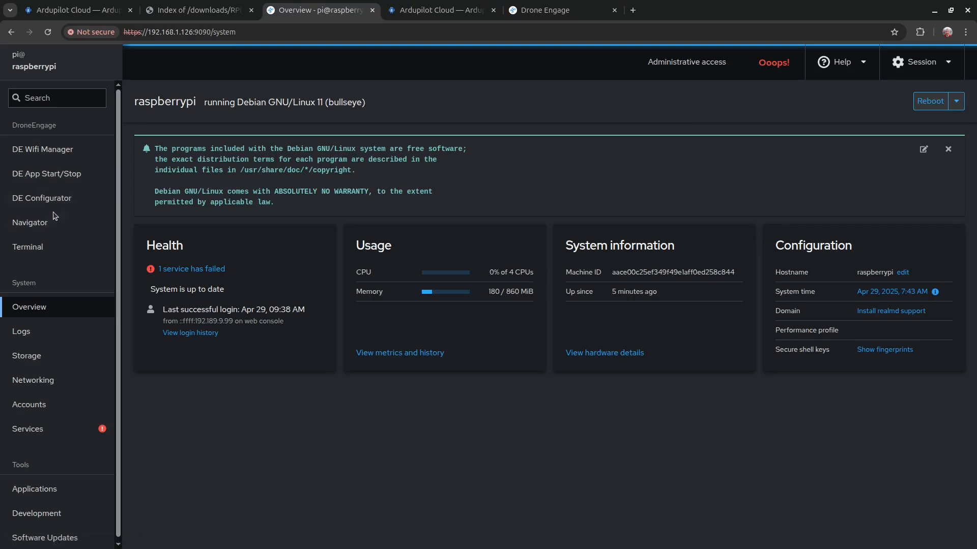
Step: List the Pi's home folder with ls, then browse to /home/pi/drone_engage in Navigator
left_click(41, 226)
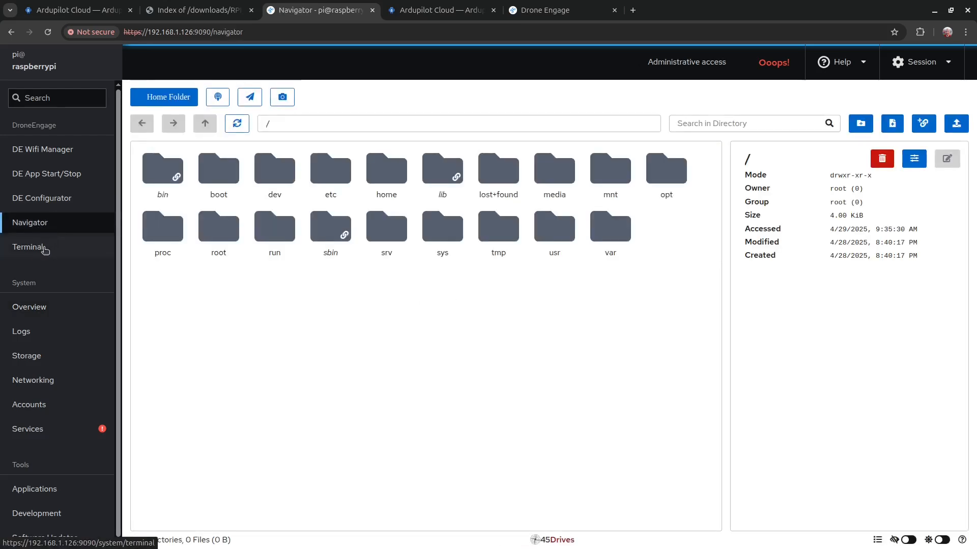
left_click(41, 248)
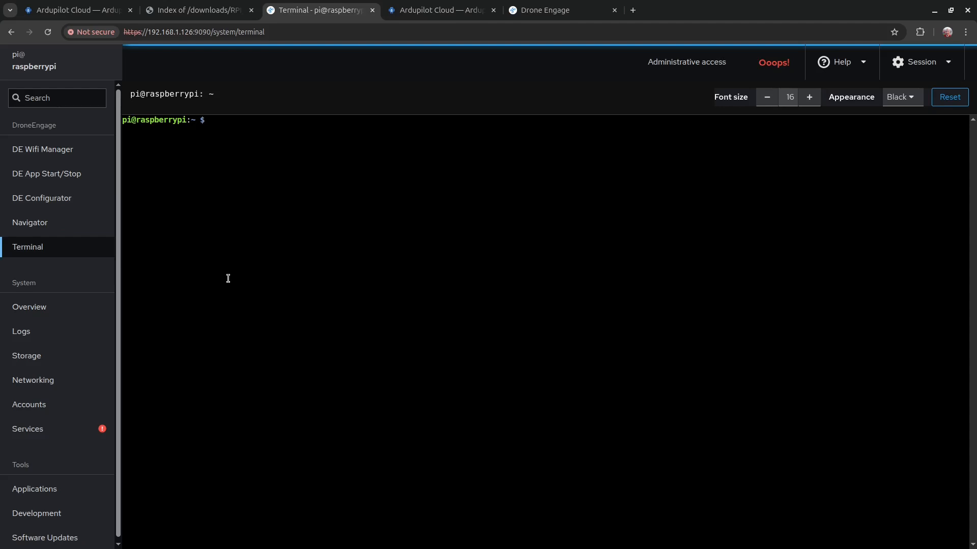
type("ls")
key("Return")
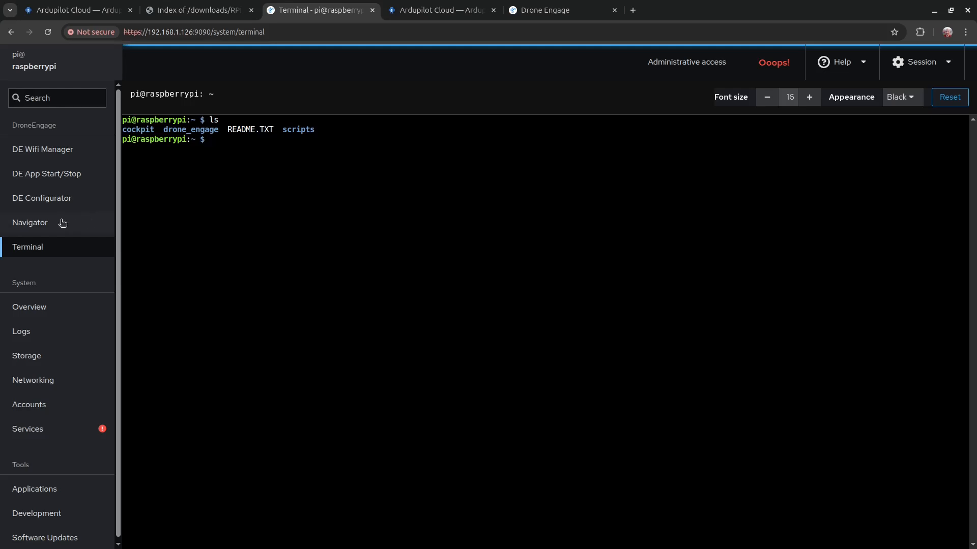
left_click(40, 227)
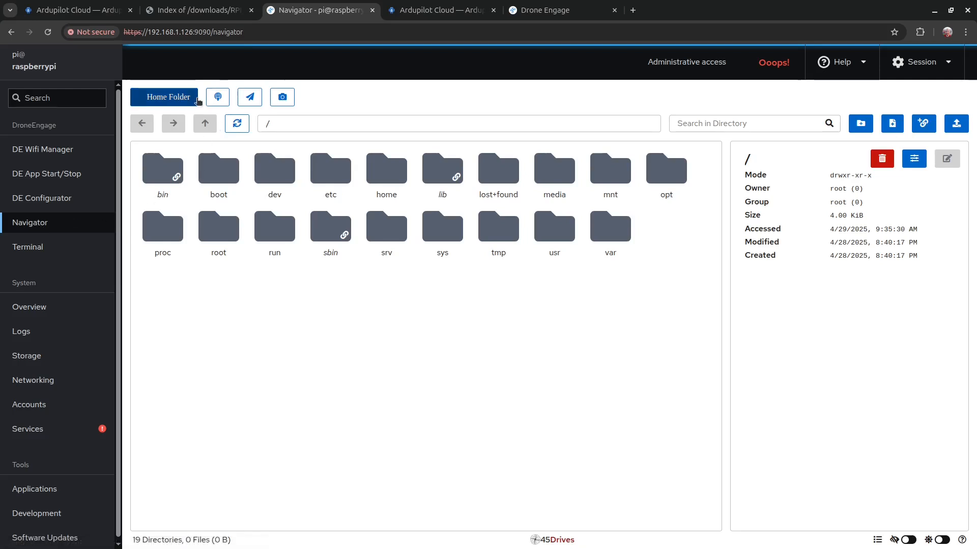
left_click(182, 101)
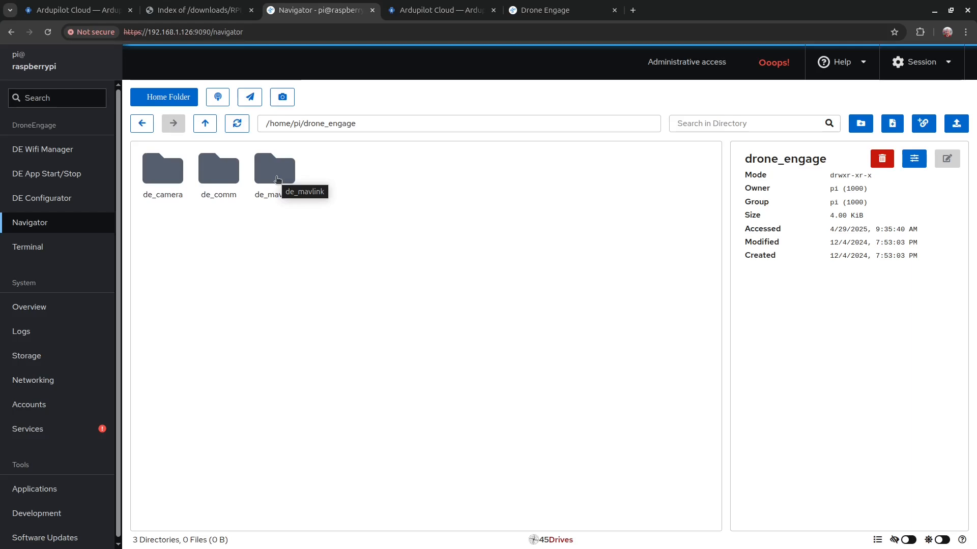
Step: Open de_comm.config.module.json from the de_comm folder for editing
left_click(224, 179)
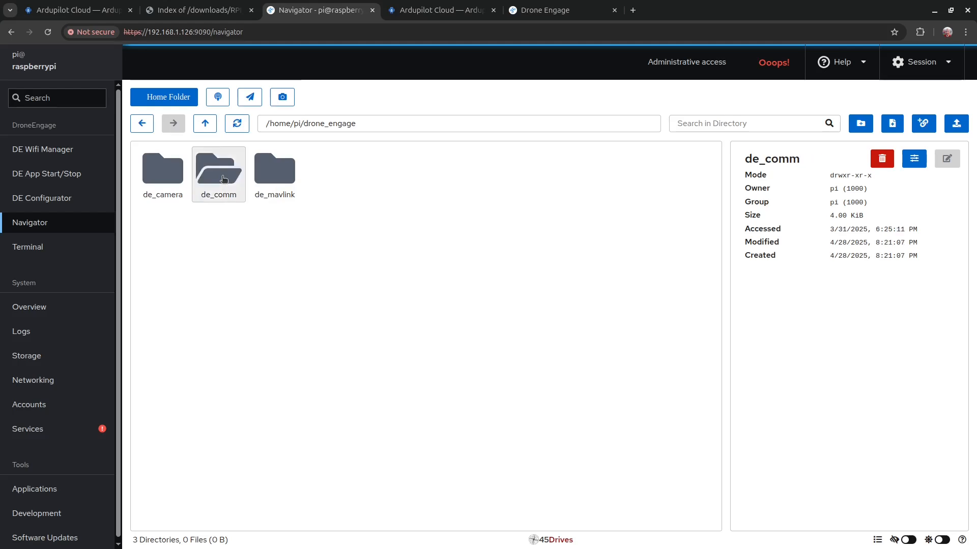
double_click(224, 179)
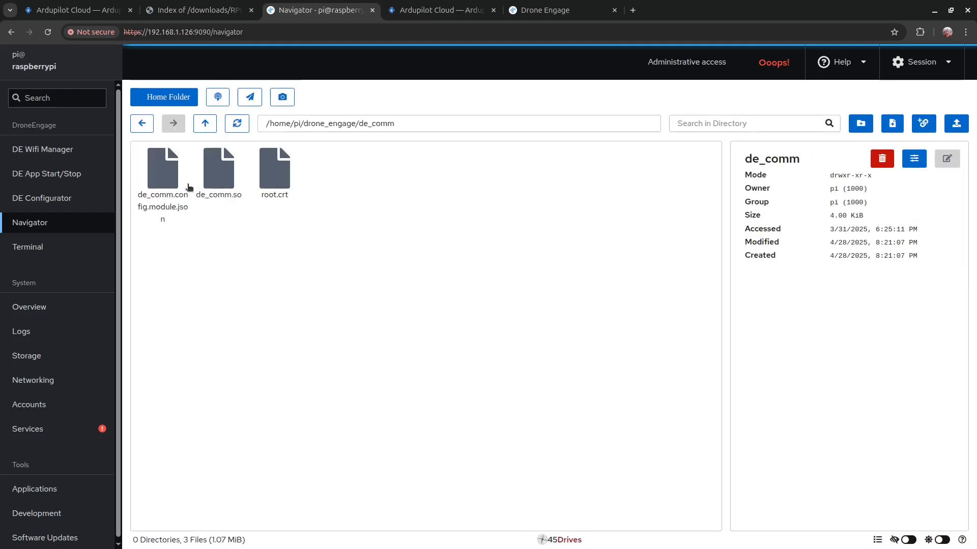
left_click(163, 182)
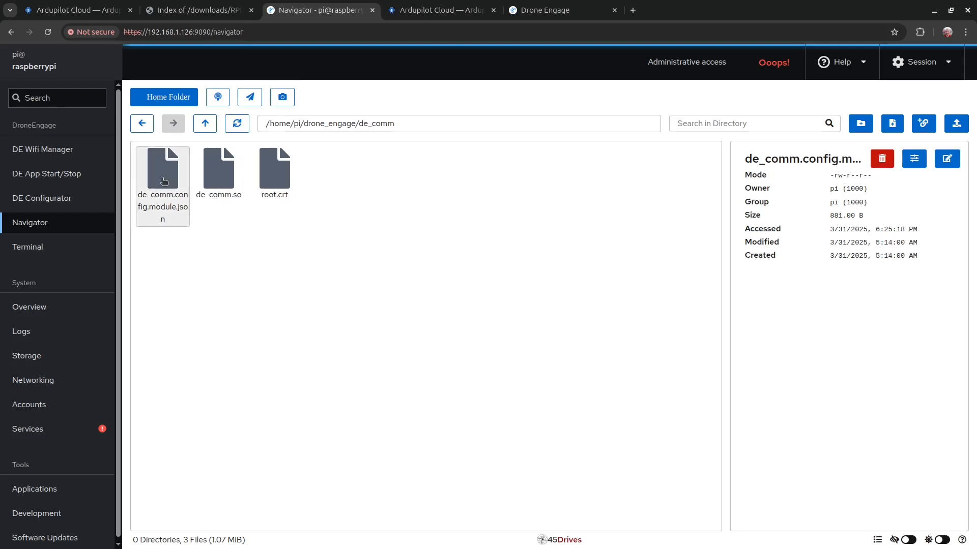
double_click(164, 182)
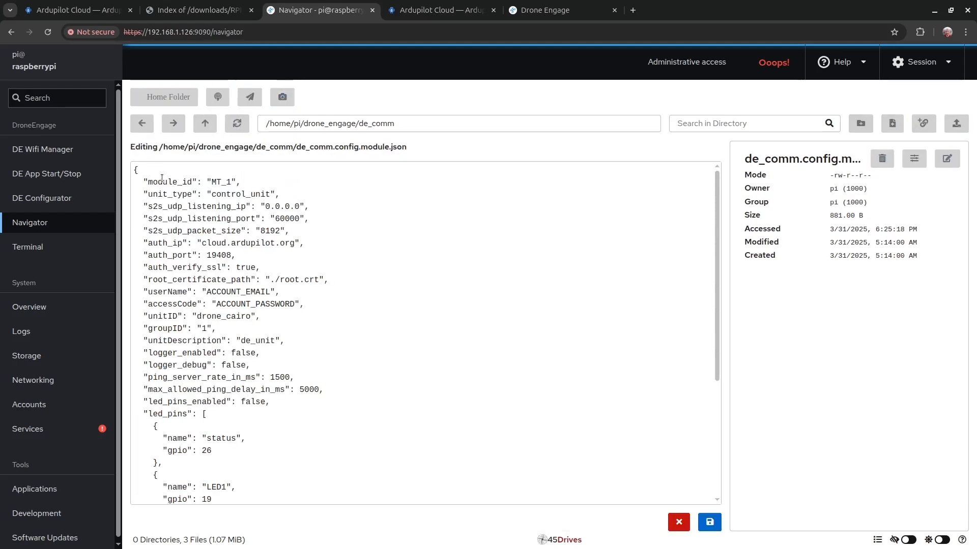
Step: Replace the ACCOUNT_EMAIL placeholder with the signed-in account's e-mail from the web client
double_click(243, 292)
double_click(245, 305)
double_click(243, 293)
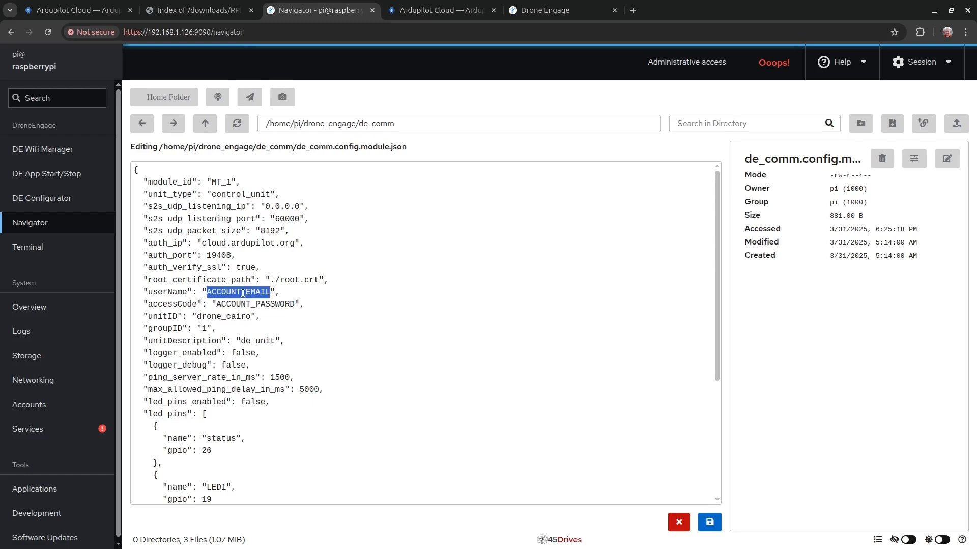
left_click(544, 11)
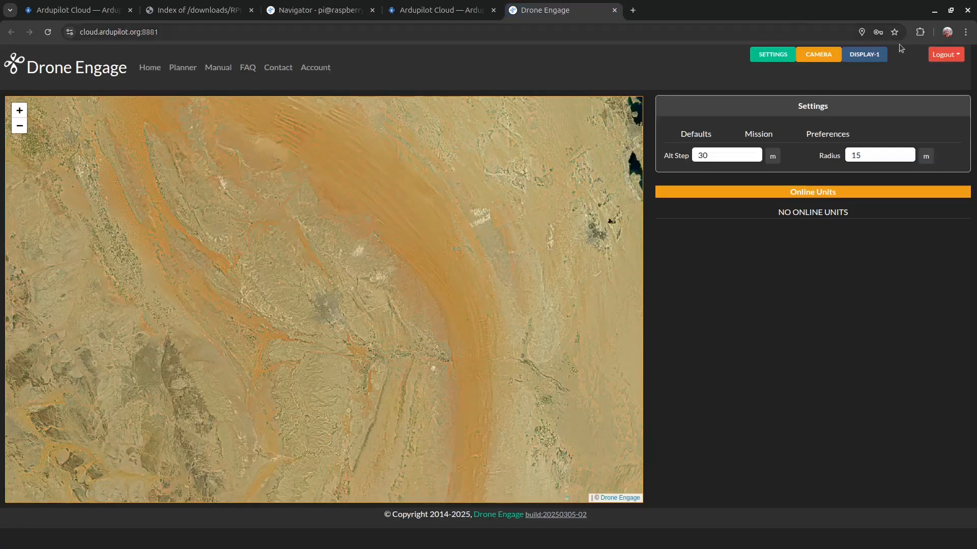
left_click(961, 58)
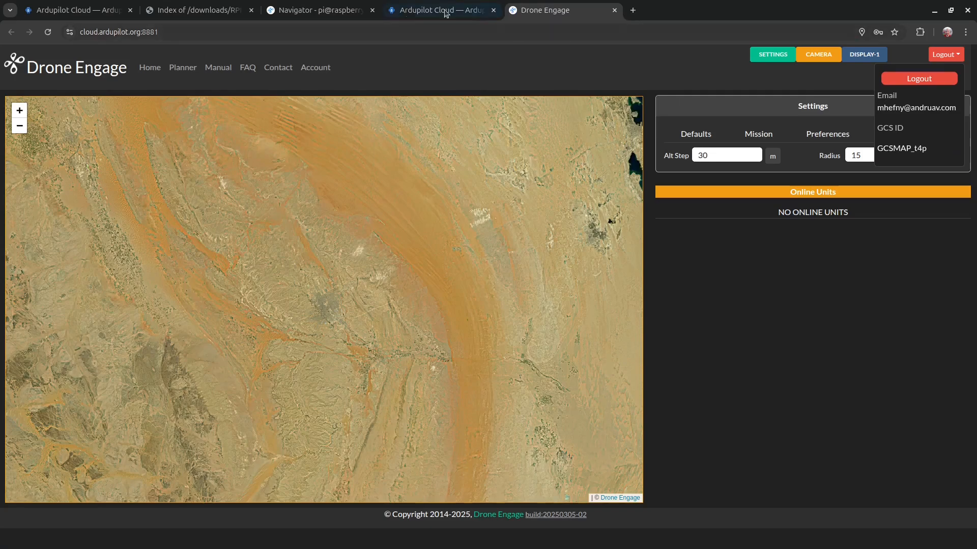
left_click(338, 11)
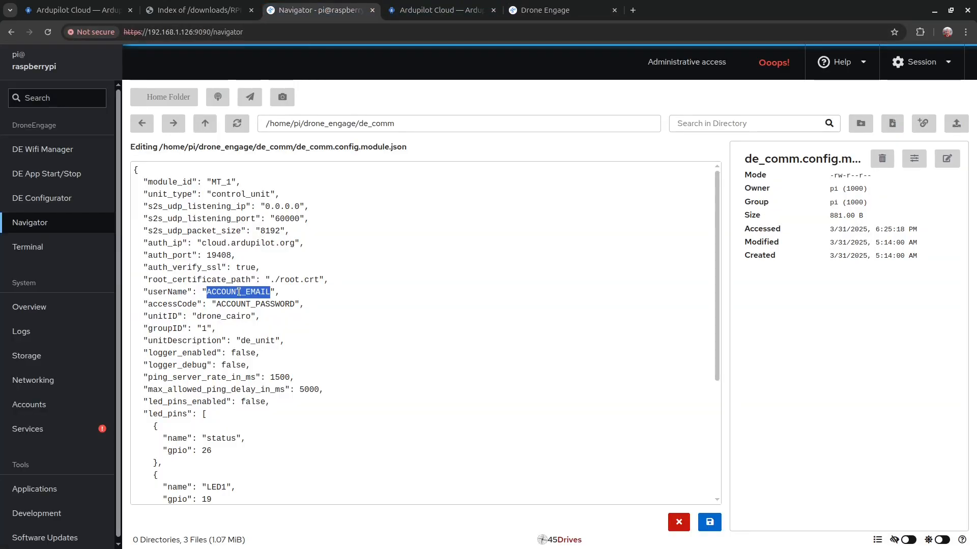
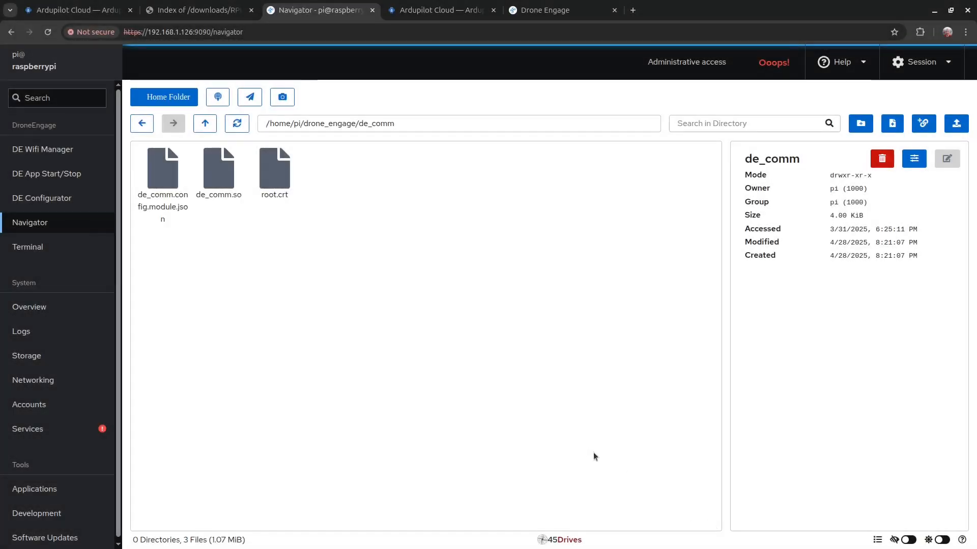
left_click(59, 249)
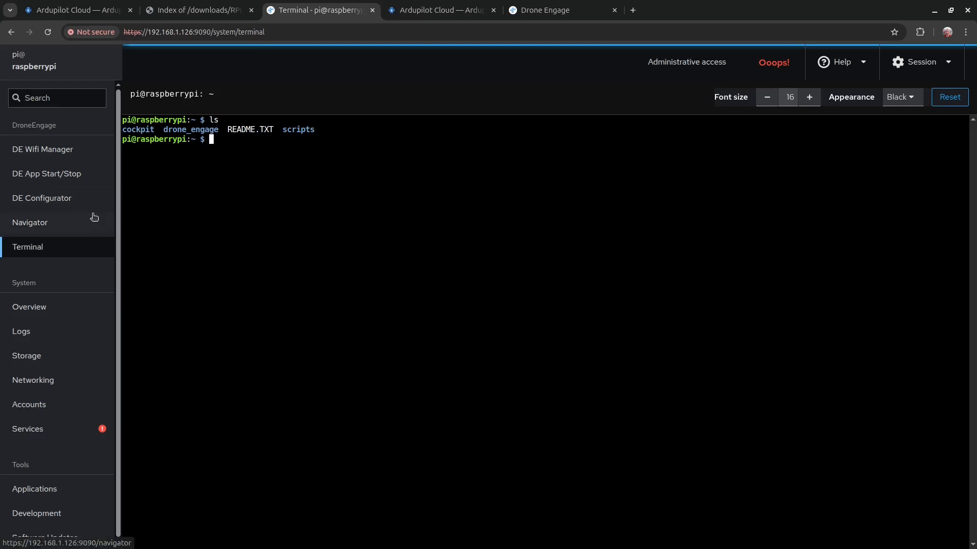
Step: Review the Enable, Restart, Disable and Stop DE actions on the DE App Start/Stop page
left_click(68, 173)
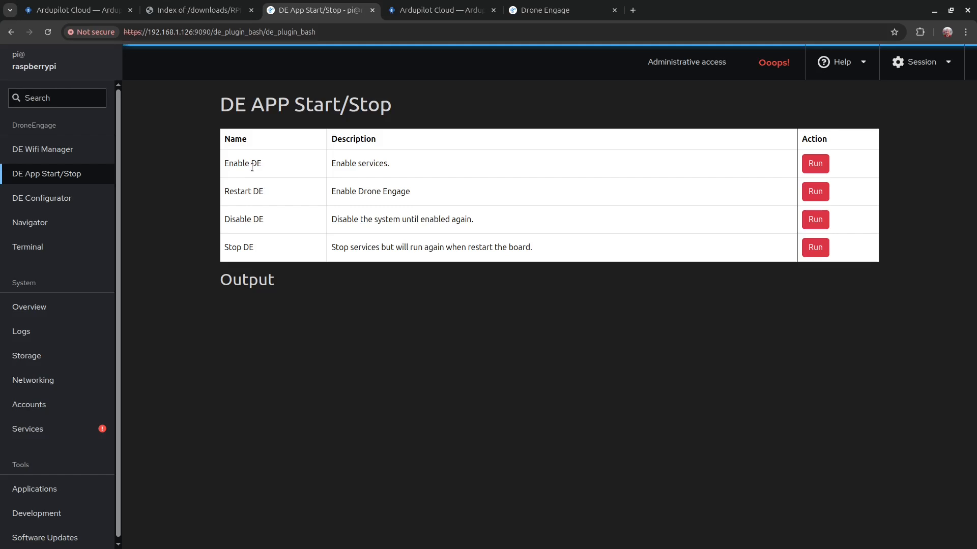
left_click_drag(229, 219, 255, 219)
triple_click(232, 216)
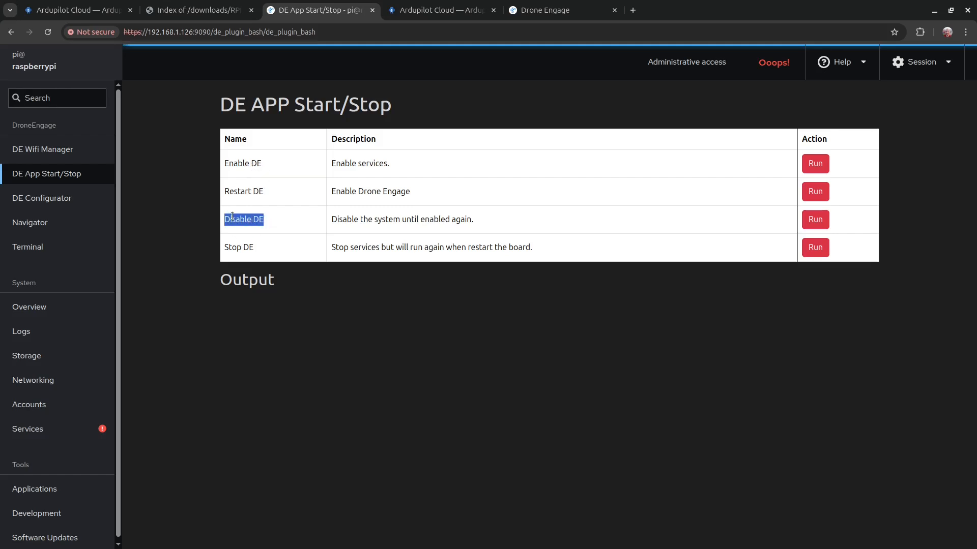
triple_click(257, 162)
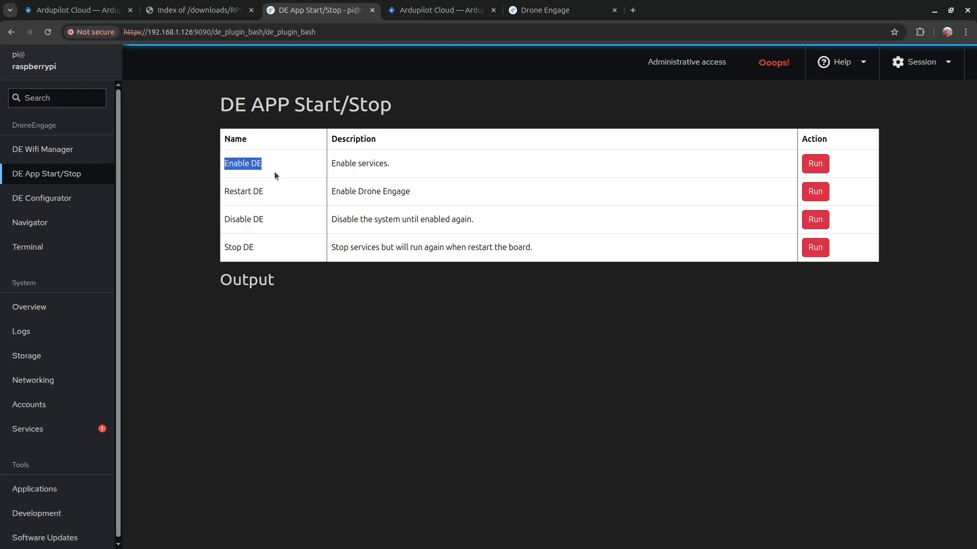
triple_click(256, 161)
triple_click(245, 193)
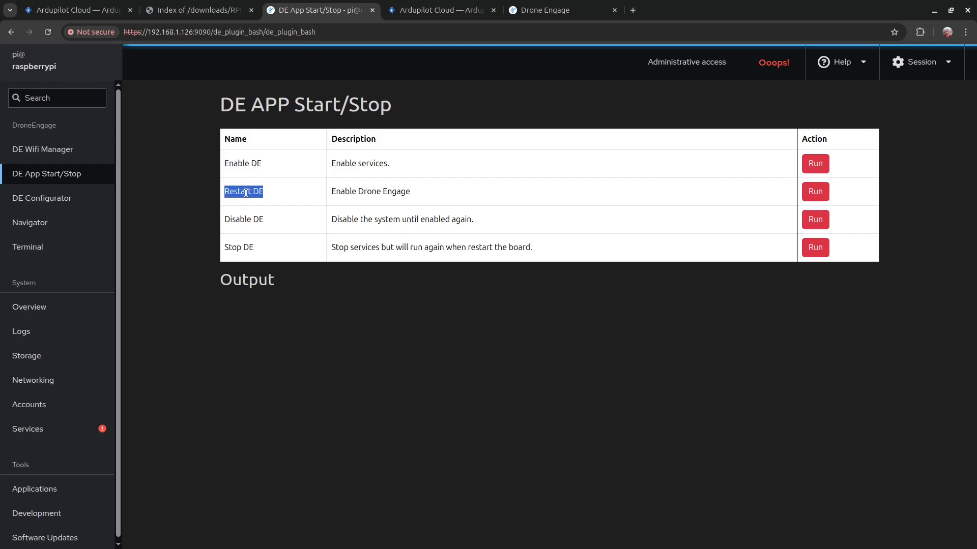
double_click(362, 193)
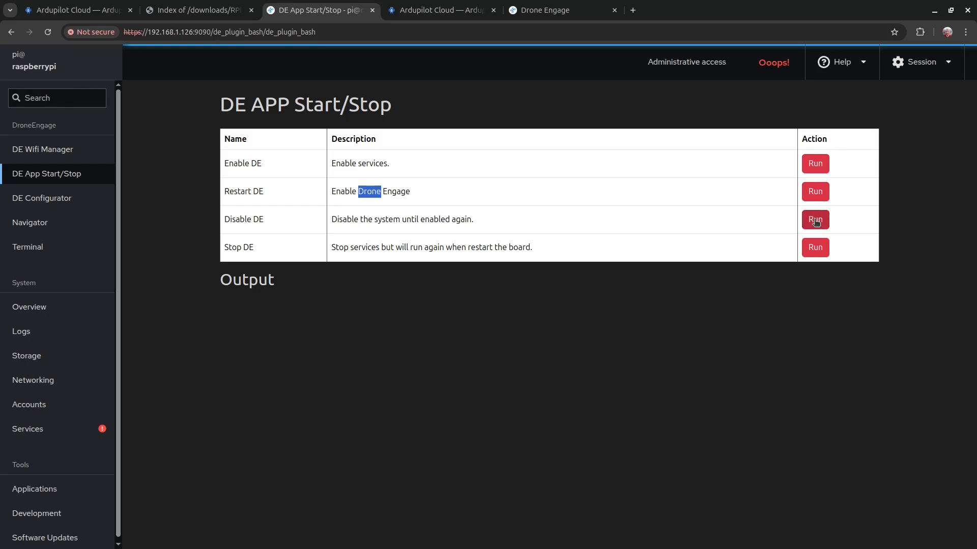
triple_click(413, 248)
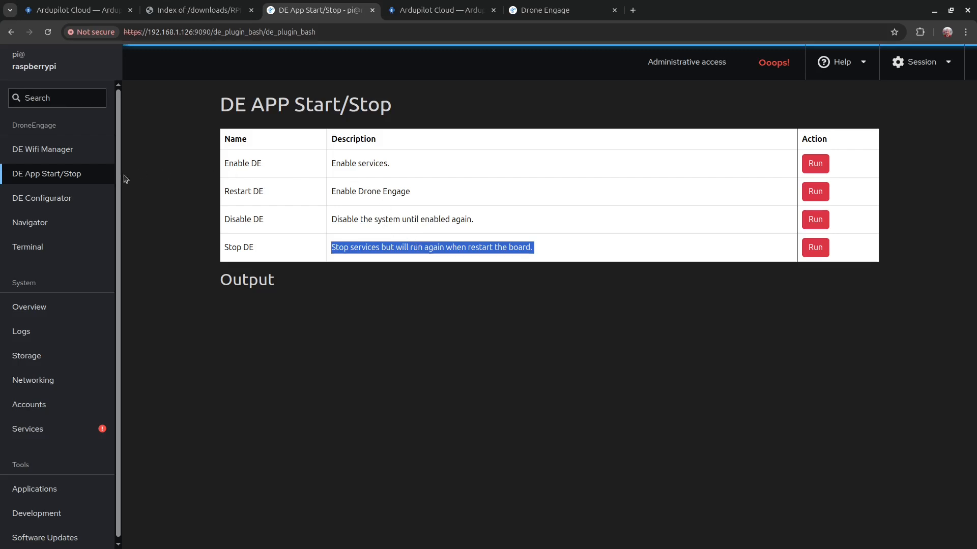
left_click(54, 249)
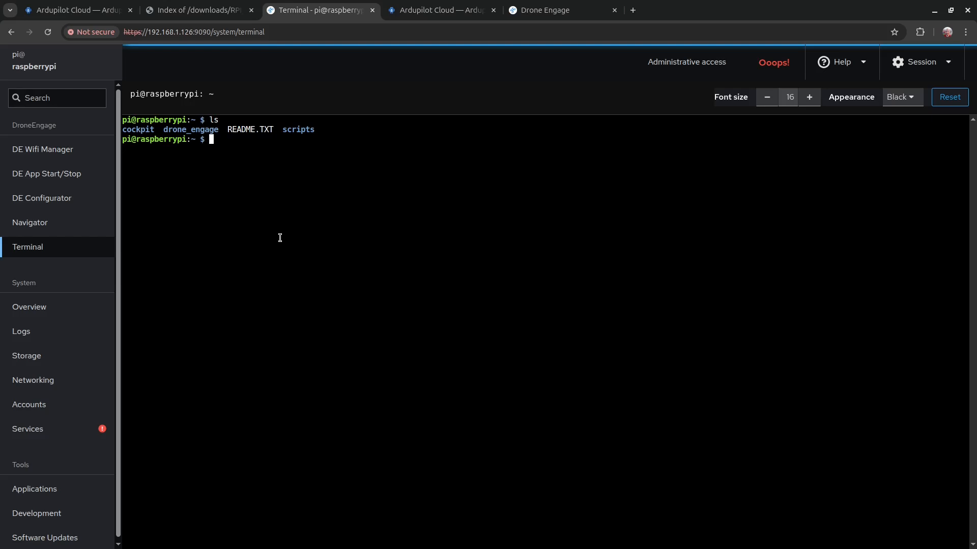
Step: Change into drone_engage/de_comm in the terminal and list its files
type("cd dron")
key("Tab")
key("Return")
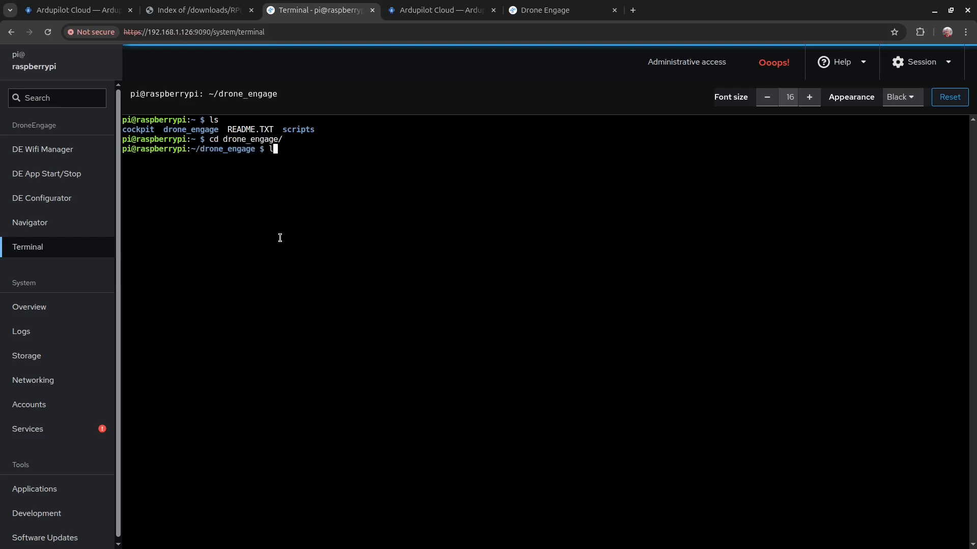
type("ls")
key("Return")
type("cd d")
key("Tab")
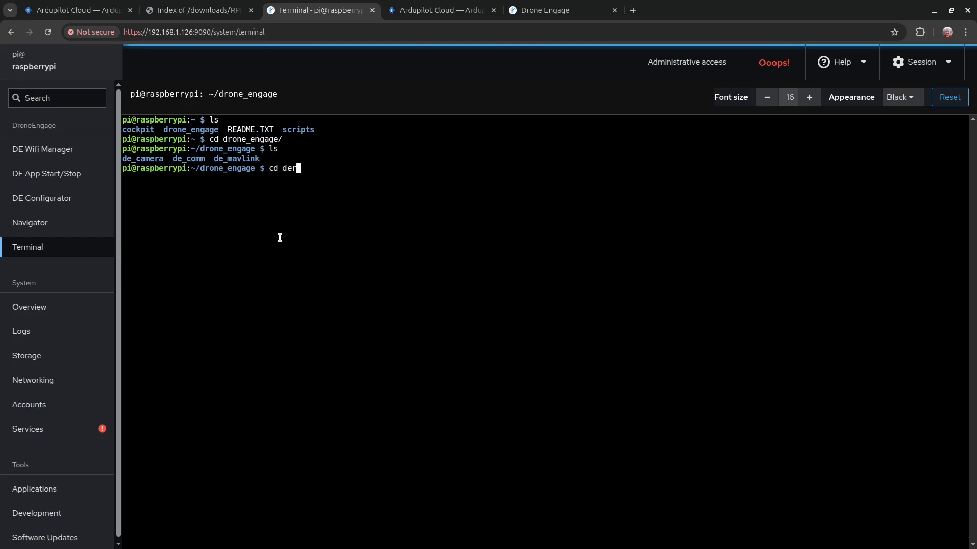
type("com")
key("Tab")
key("Return")
type("ls")
key("Return")
Step: Launch the communicator with sudo ./de_comm.so, correcting the misspelled module name
type("cat")
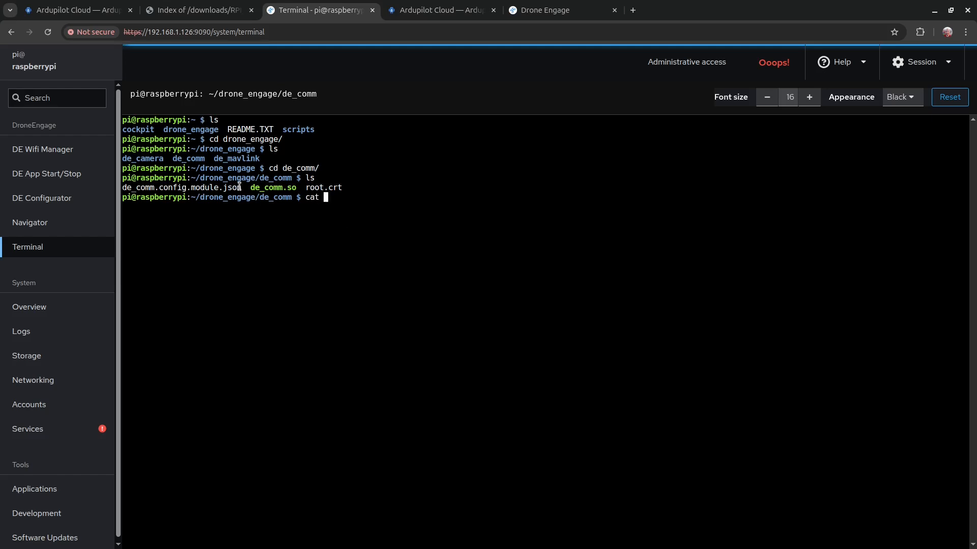
left_click_drag(242, 187, 123, 187)
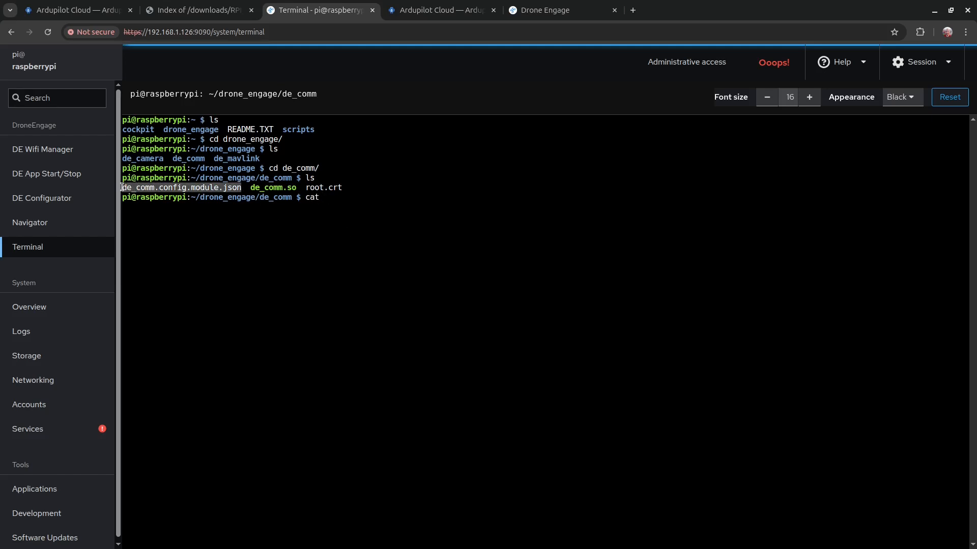
left_click(345, 215)
key("BackSpace")
key("BackSpace")
key("BackSpace")
key("BackSpace")
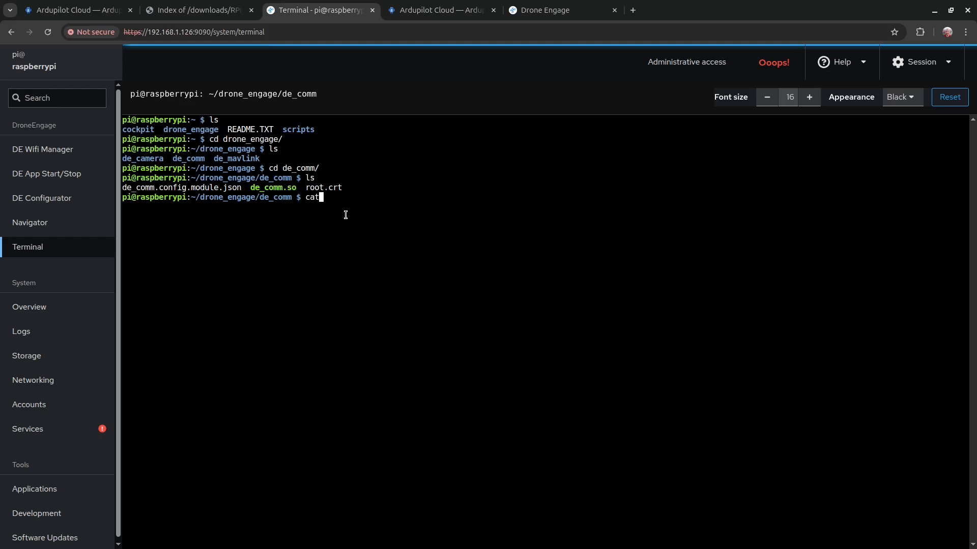
type("sudo ./de_com.so")
key("Return")
key("Up")
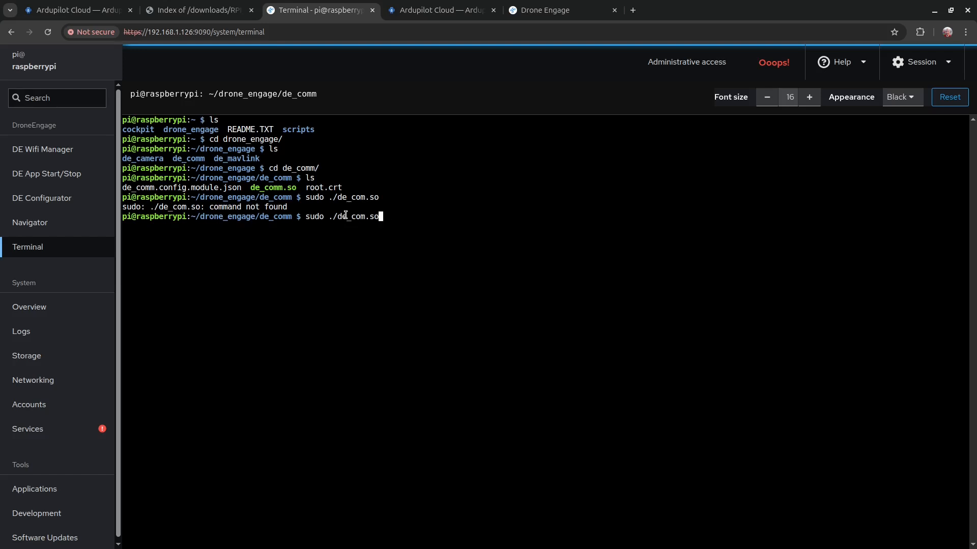
key("Left")
key("Left")
key("Left")
type("m")
key("Return")
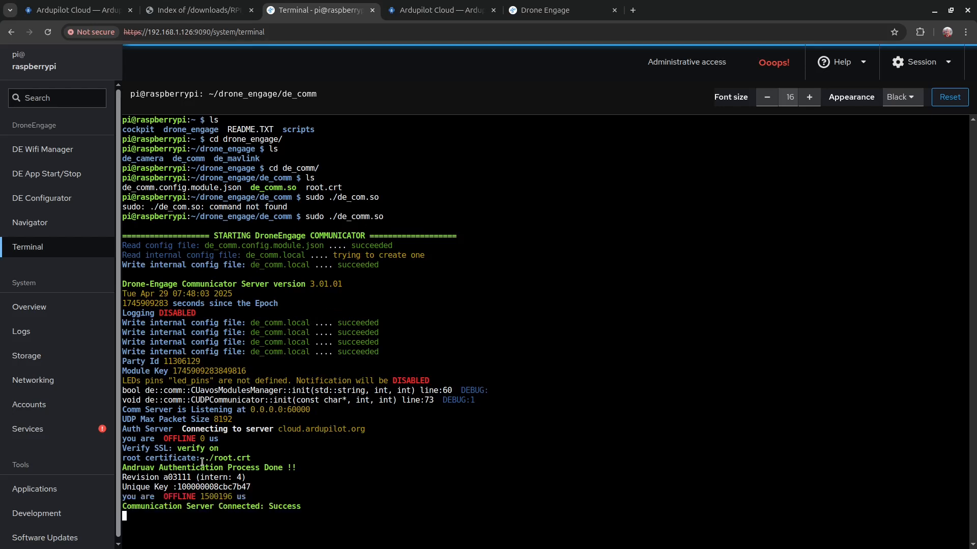
Step: Highlight the authentication done and Communication Server Connected: Success output lines
left_click_drag(300, 468, 123, 469)
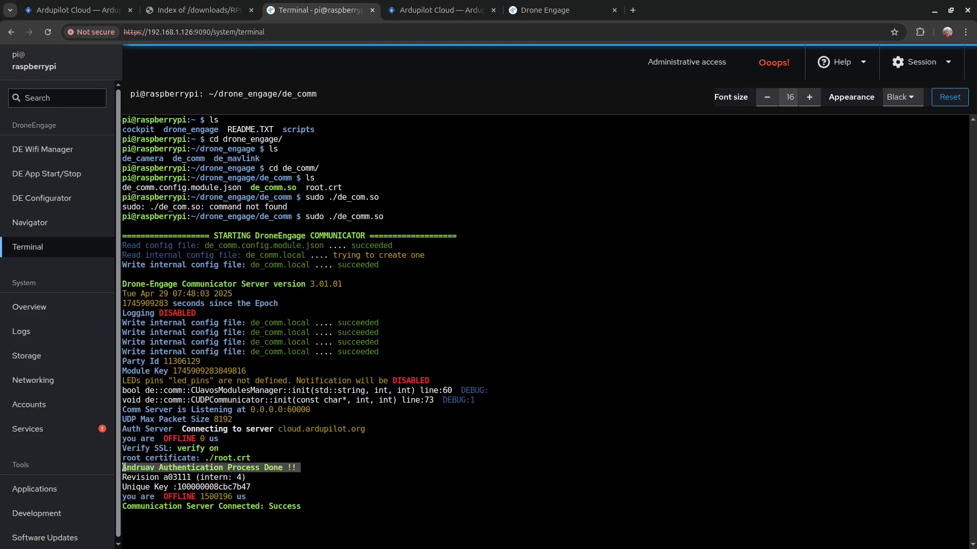
left_click(308, 508)
left_click_drag(308, 507, 123, 505)
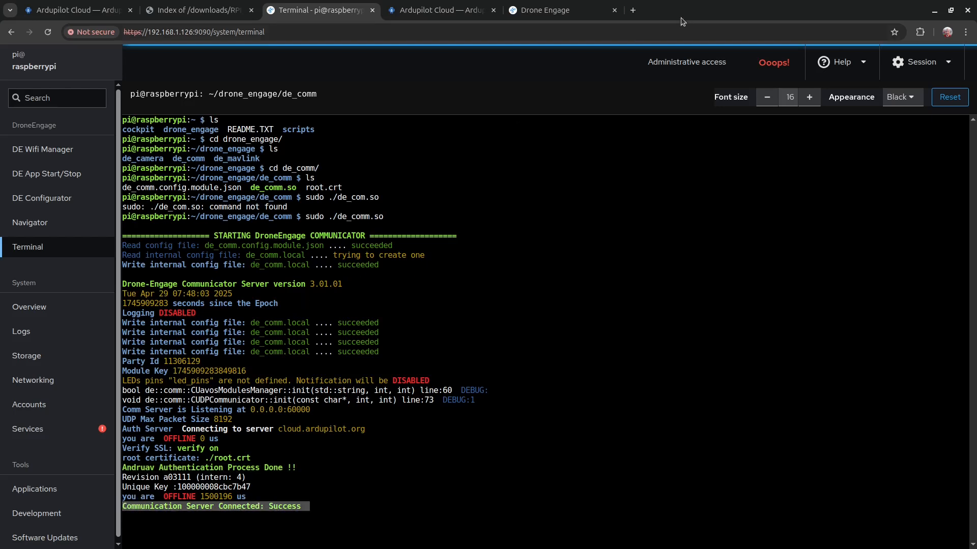
left_click(543, 11)
Step: Confirm drone_cairo is online in its unit panel, then return to the Pi terminal tab
left_click(698, 216)
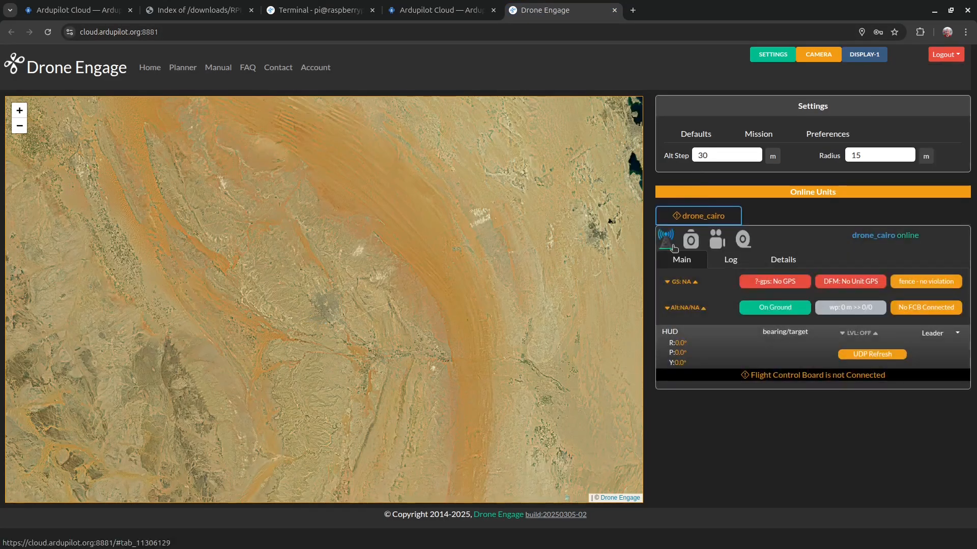
mouse_move(673, 241)
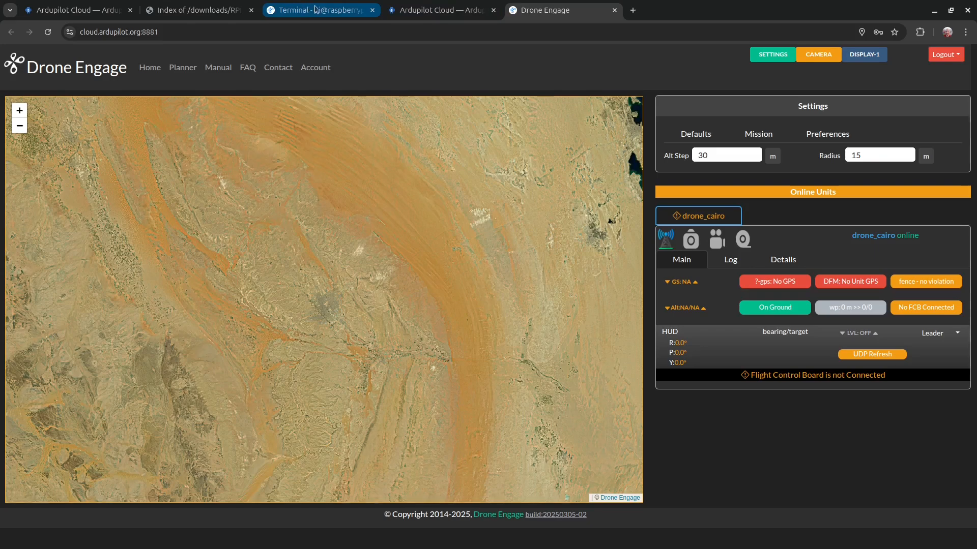
mouse_move(331, 8)
left_click(397, 10)
left_click(356, 10)
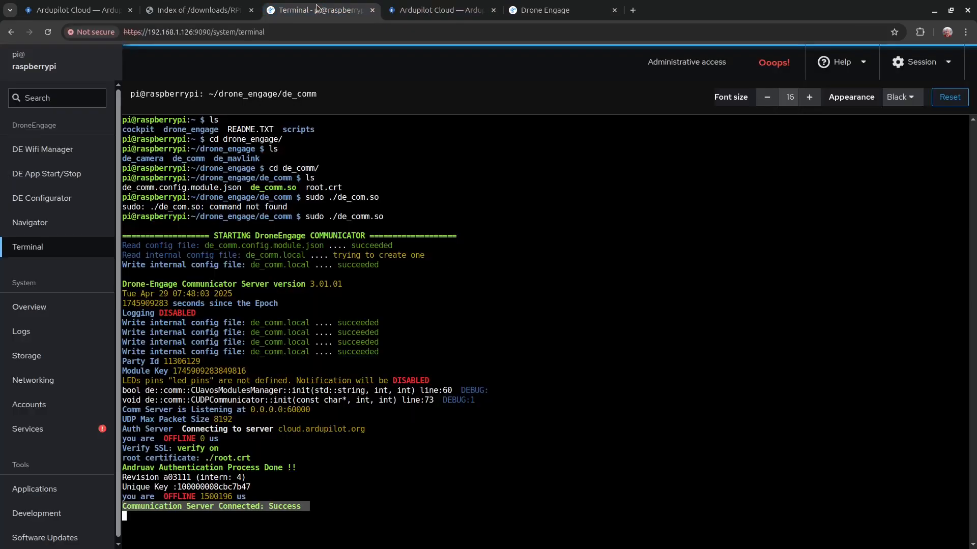
Step: Stop the running de_comm communicator with Ctrl+C twice and open the de_camera folder in Navigator
key("ctrl+c")
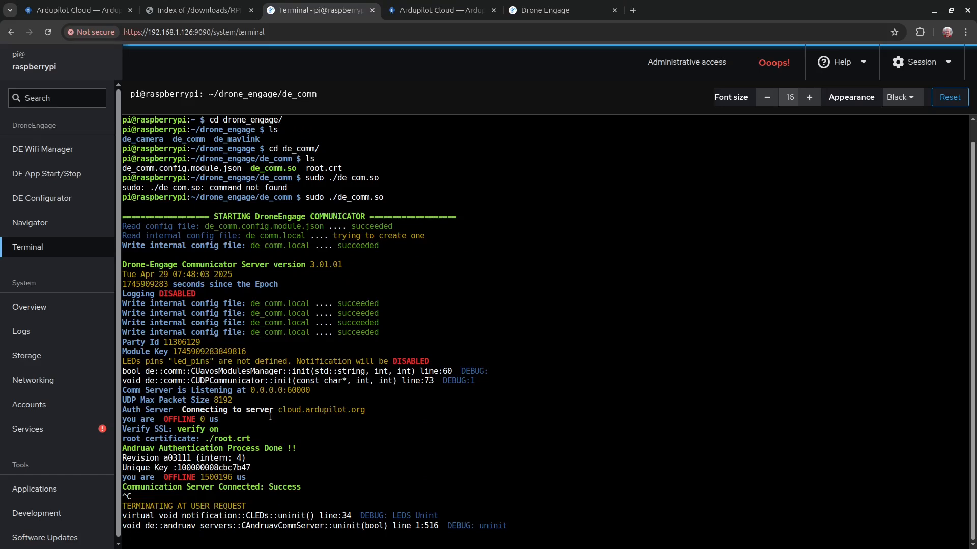
key("ctrl+c")
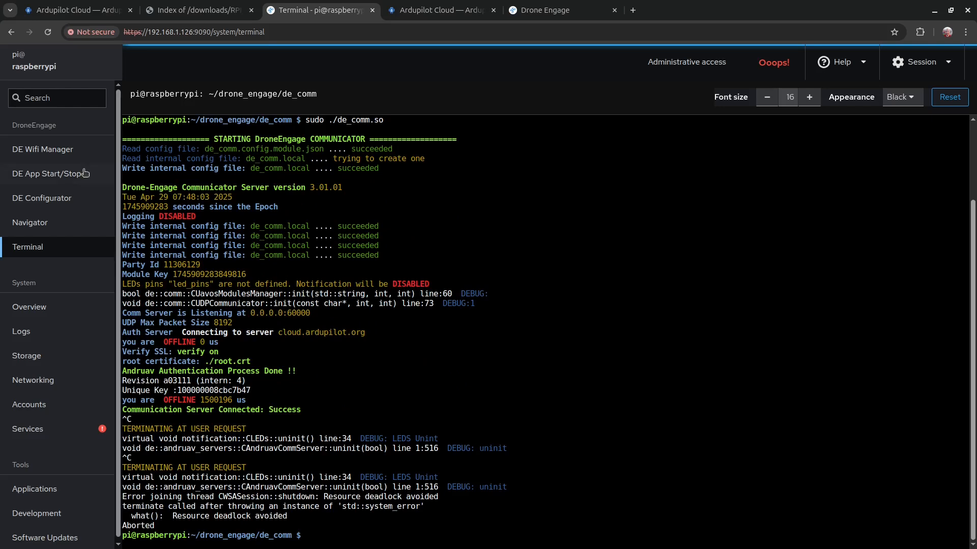
left_click(65, 174)
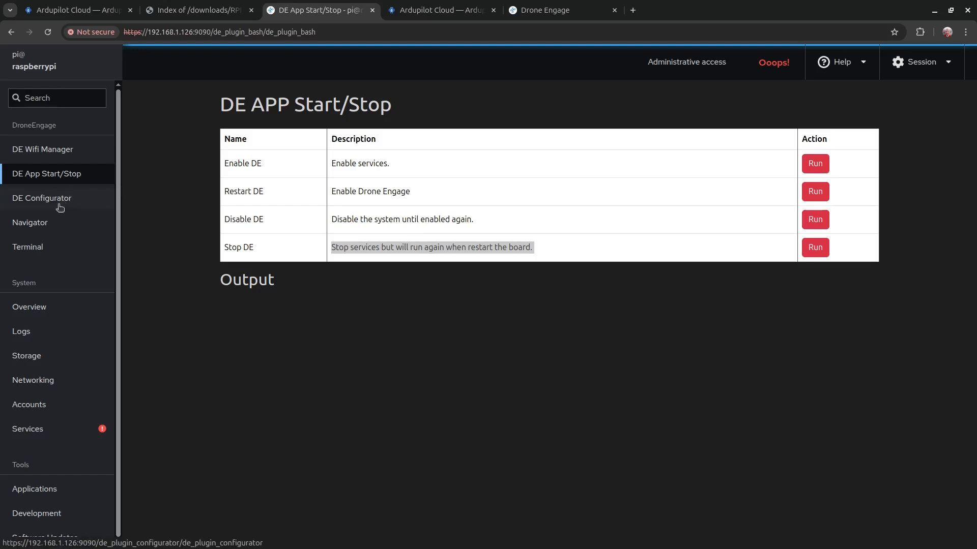
left_click(56, 225)
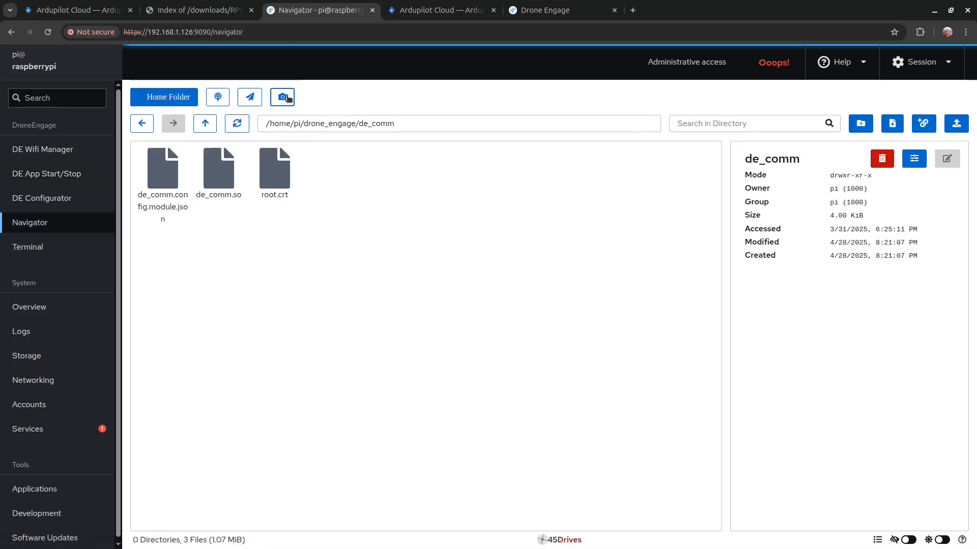
left_click(283, 97)
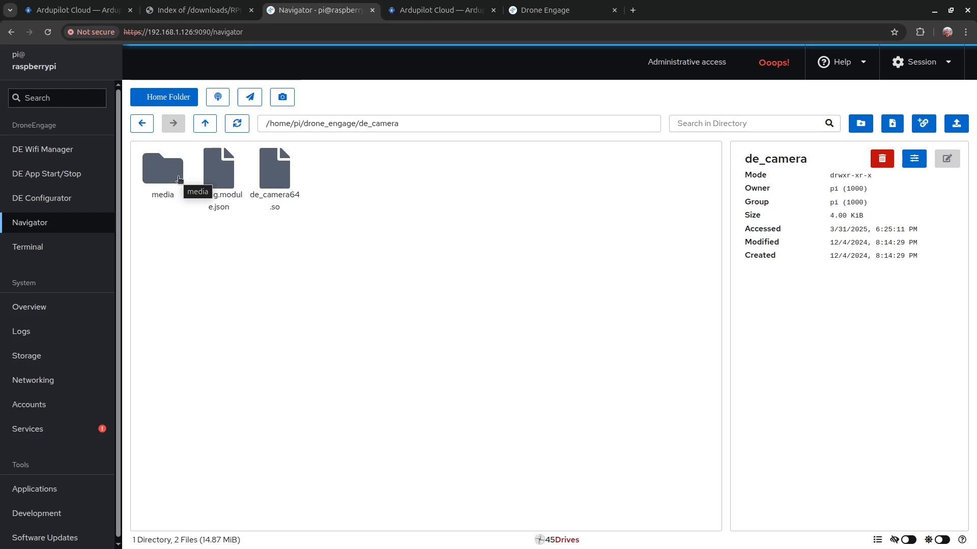
left_click(216, 170)
double_click(217, 171)
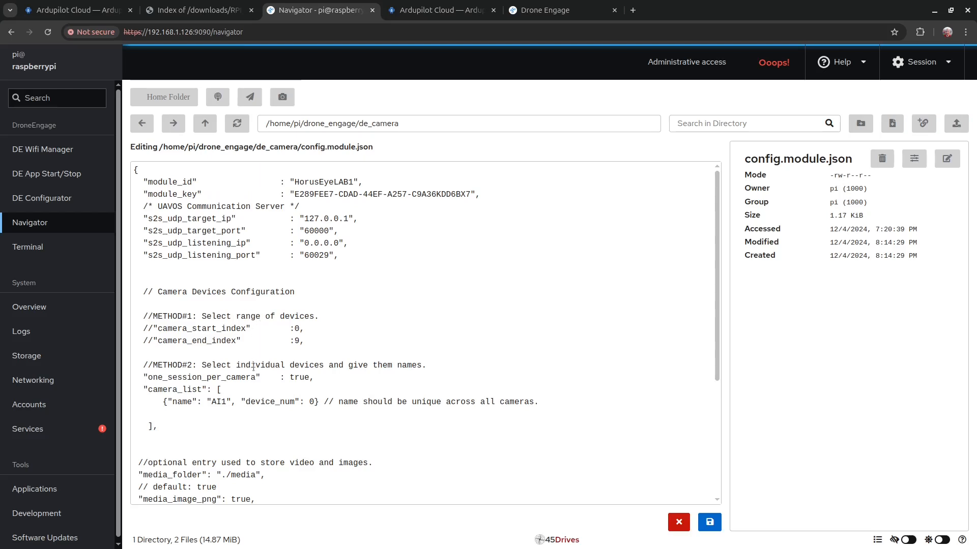
left_click_drag(145, 389, 210, 421)
left_click(210, 422)
double_click(312, 402)
left_click_drag(162, 403, 168, 403)
left_click(163, 411)
type(",")
key("Home")
key("shift+End")
key("ctrl+c")
key("End")
key("Return")
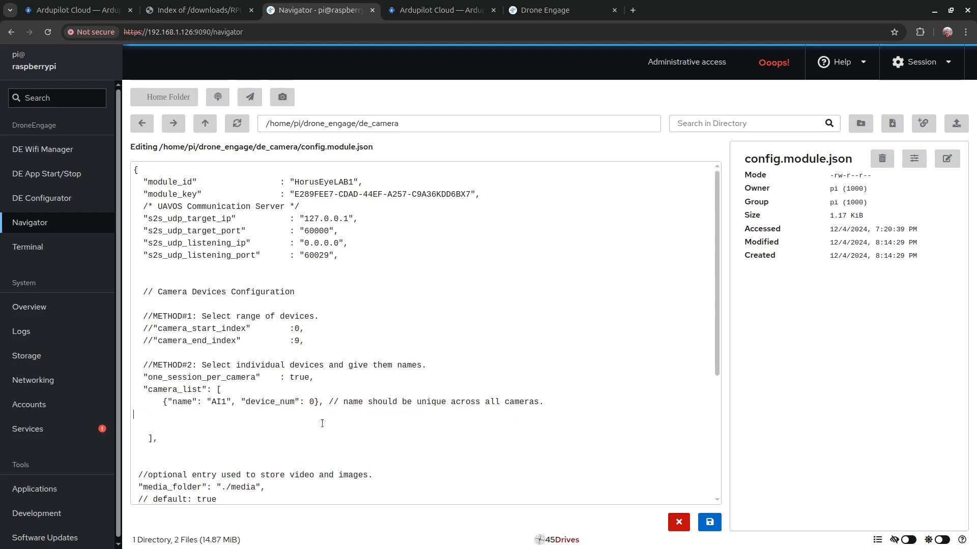
key("ctrl+v")
double_click(217, 413)
type("CA")
type("M2")
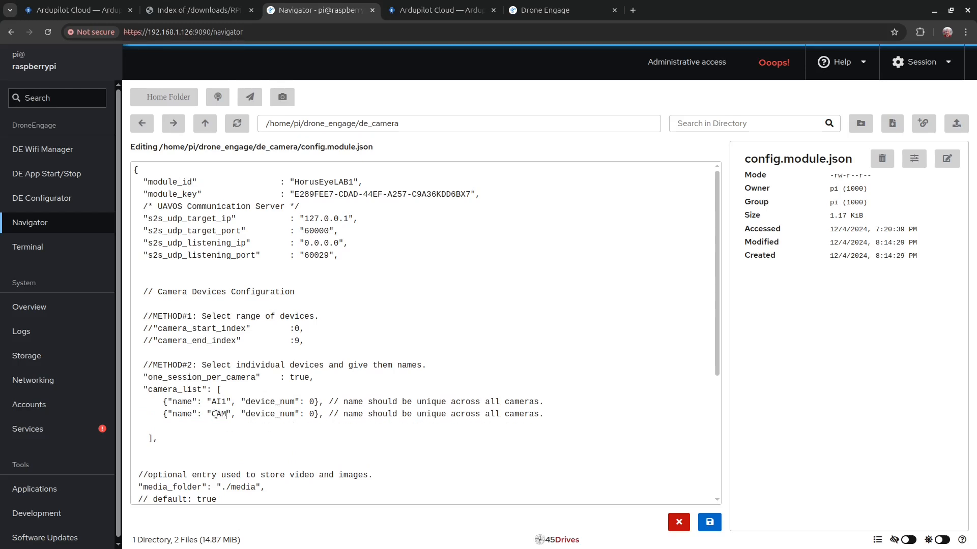
key("Delete")
type("1")
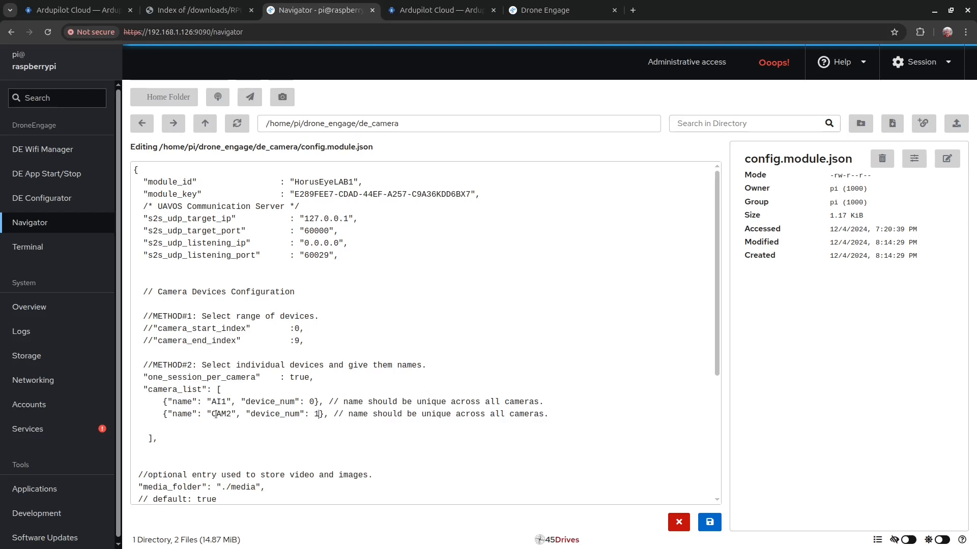
key("shift+Down")
key("Delete")
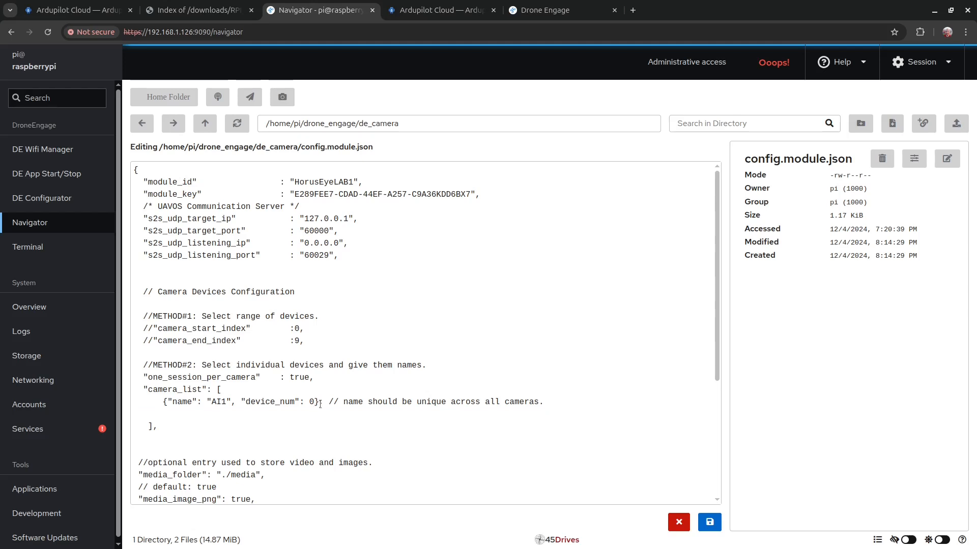
key("BackSpace")
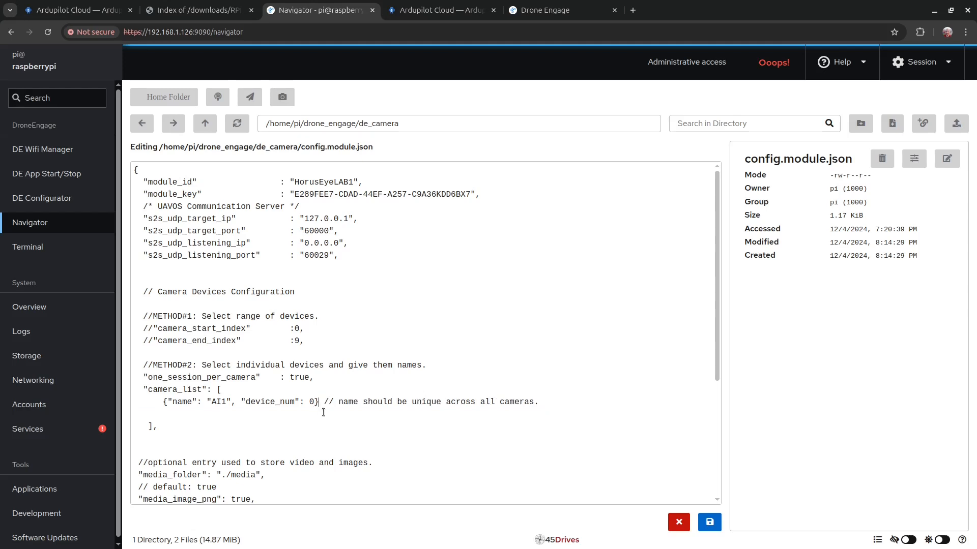
left_click_drag(135, 170, 219, 478)
left_click(220, 478)
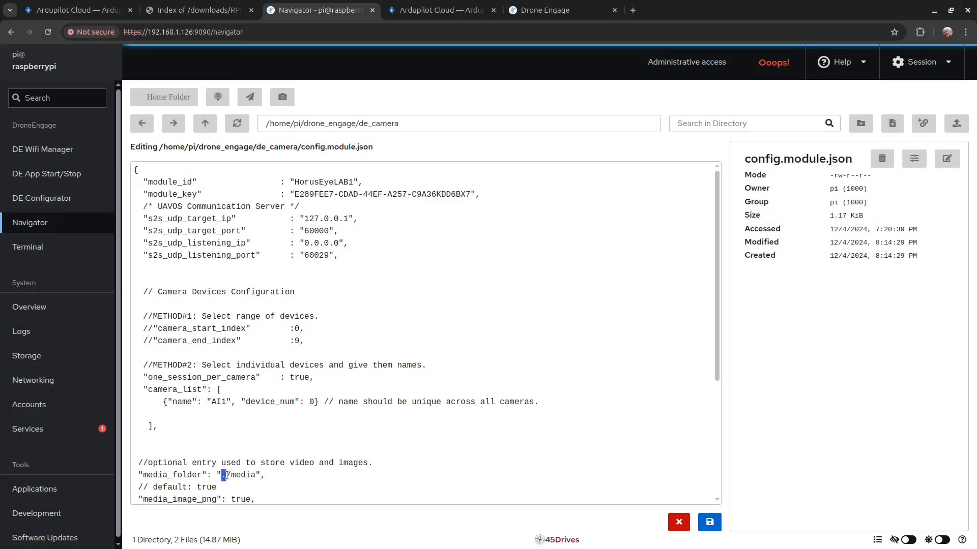
left_click_drag(221, 475, 256, 473)
scroll(194, 469, "down", 2)
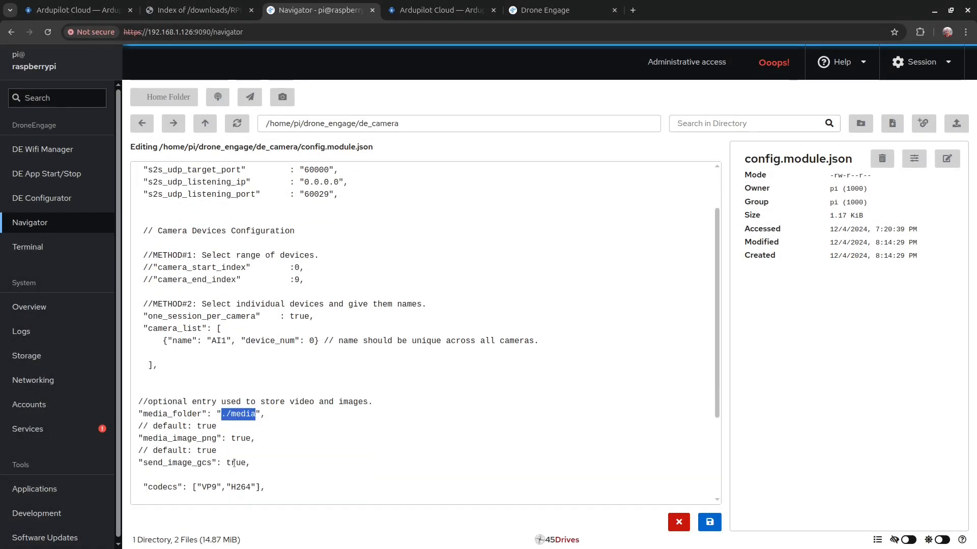
left_click_drag(255, 438, 140, 439)
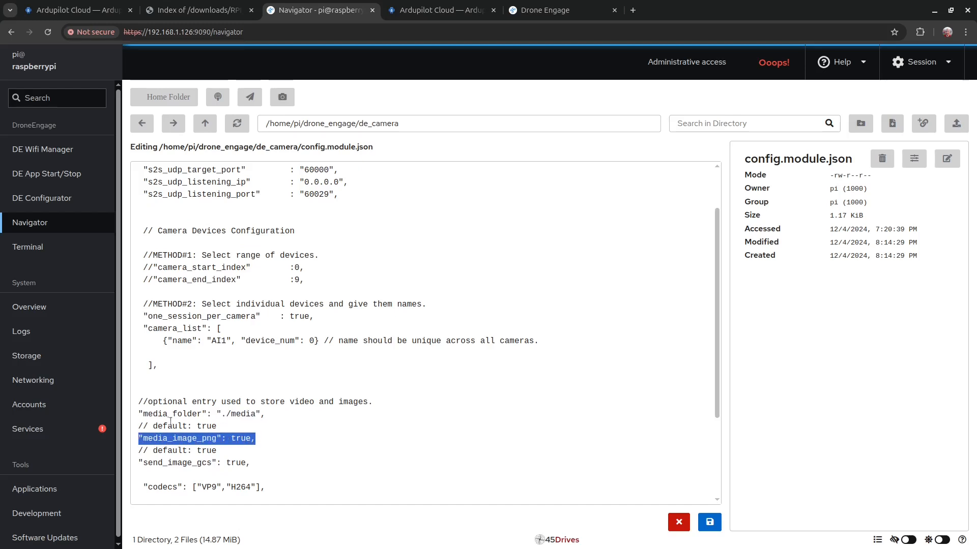
left_click(679, 522)
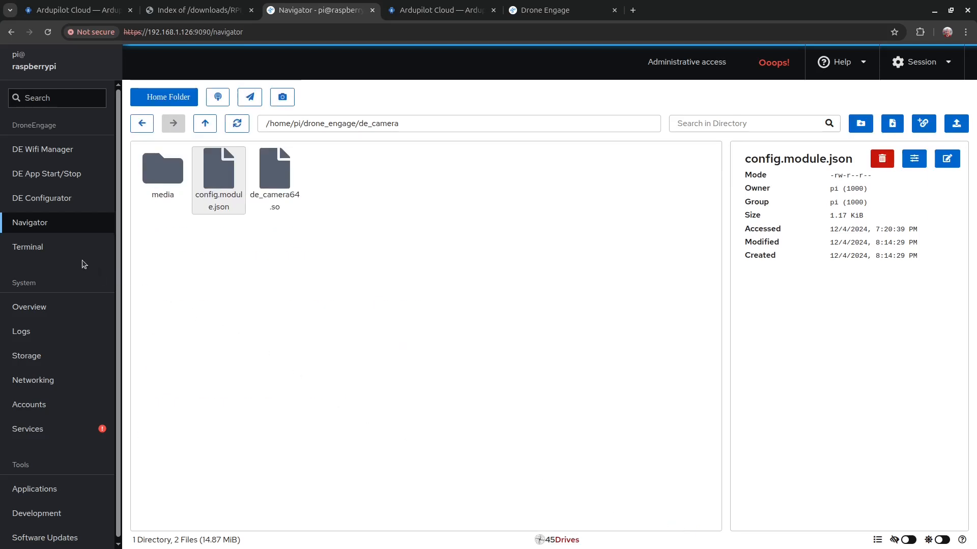
Step: Run Enable DE on the DE App Start/Stop page to start the DroneEngage services
left_click(76, 174)
left_click(820, 165)
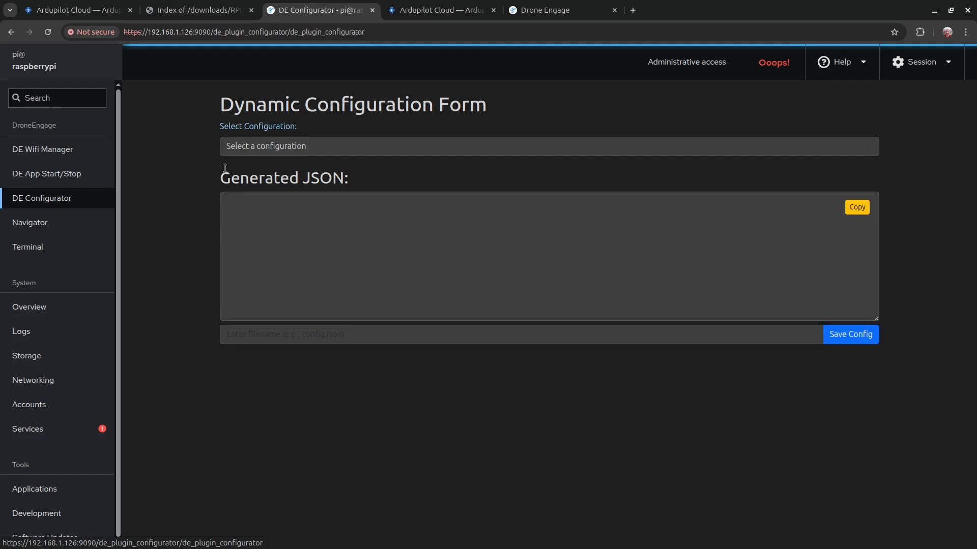
Step: Load the de_comm configuration and review module_id, unit_type, UDP listening and auth_ip values
left_click(254, 148)
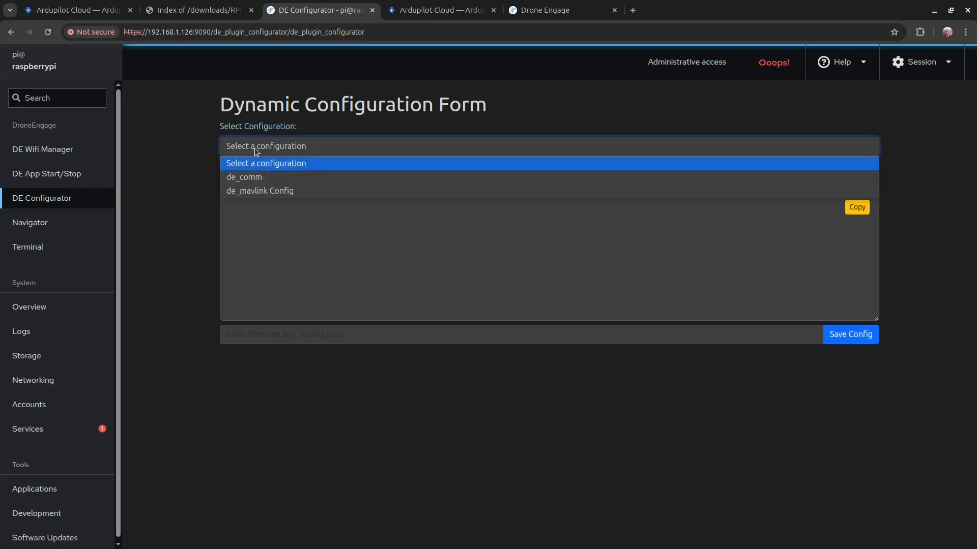
left_click(258, 179)
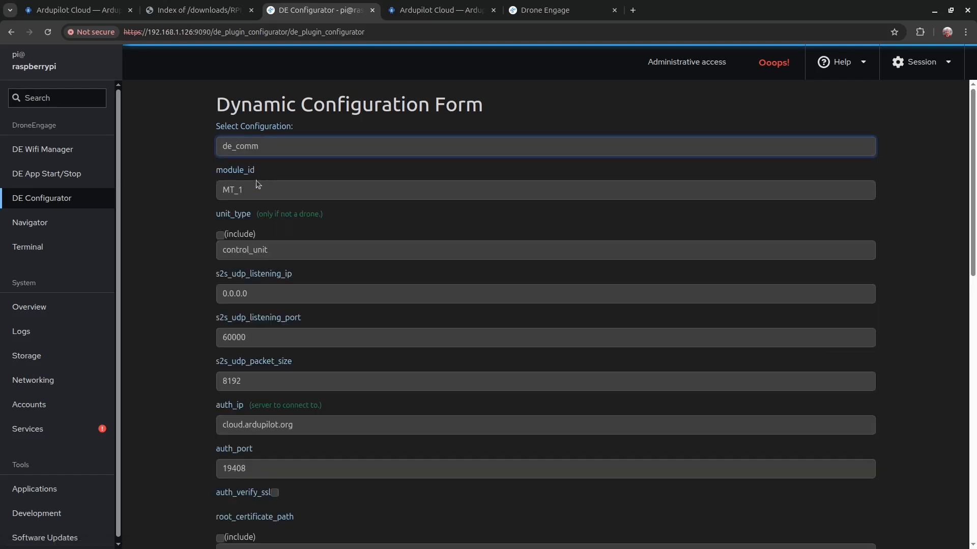
left_click(250, 148)
left_click(250, 147)
double_click(259, 192)
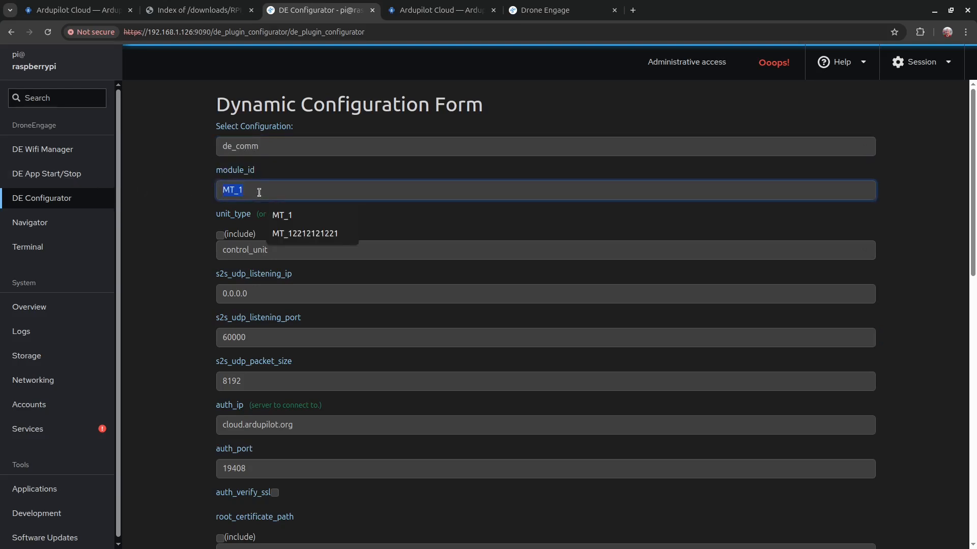
scroll(180, 301, "down", 4)
scroll(230, 225, "up", 4)
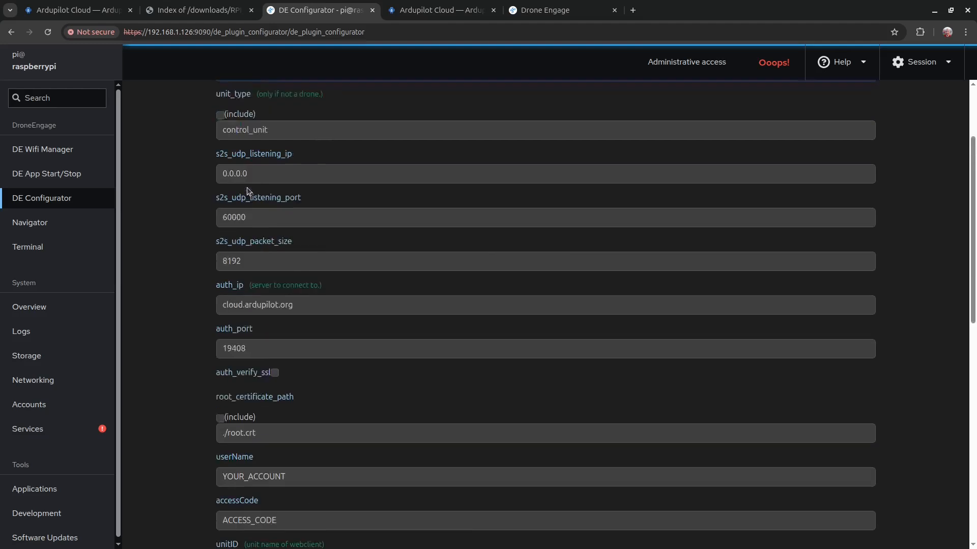
left_click(282, 250)
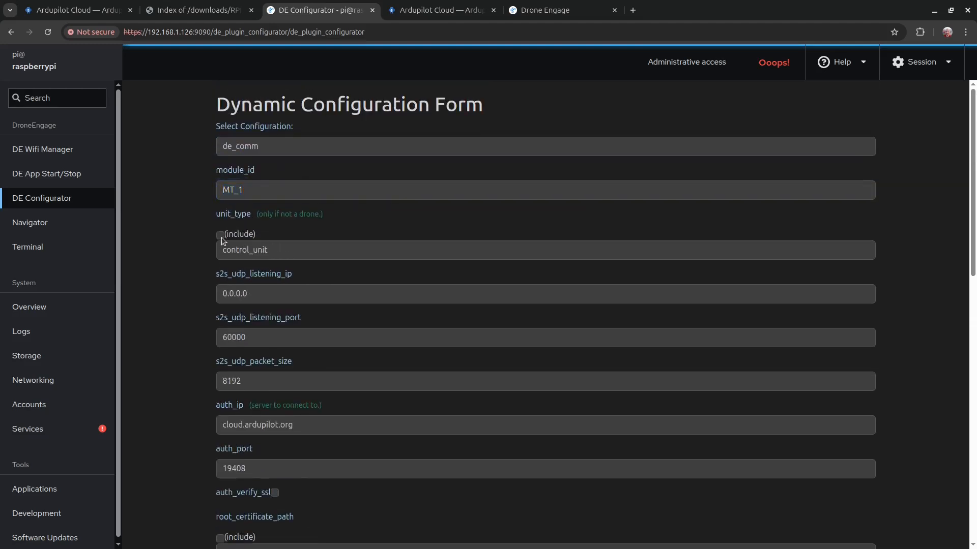
left_click(279, 257)
scroll(224, 254, "down", 1)
left_click(254, 232)
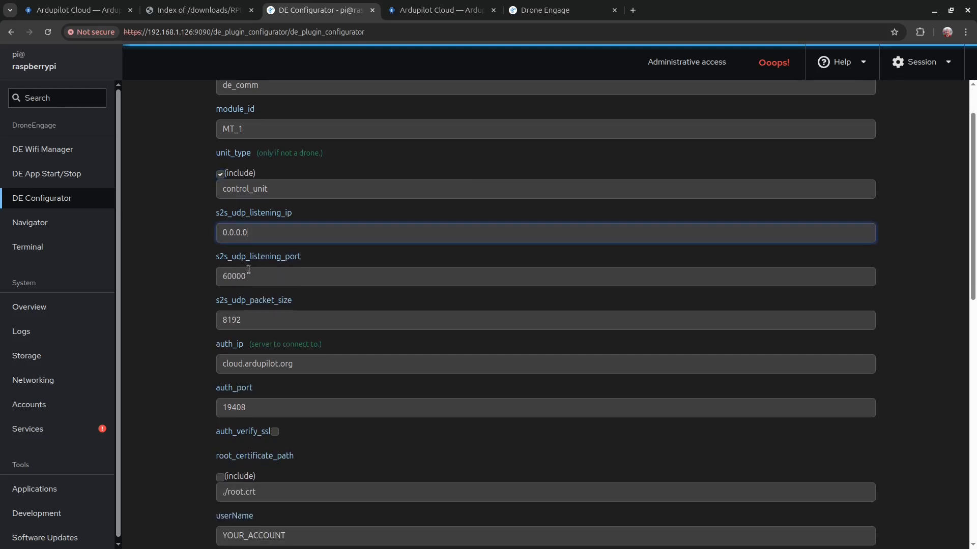
left_click(251, 282)
left_click(263, 364)
scroll(262, 362, "down", 4)
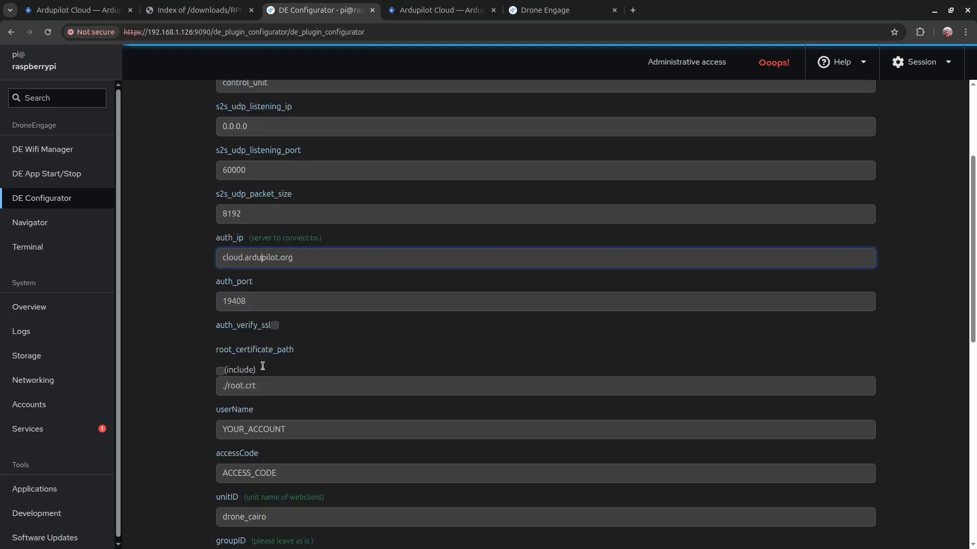
Step: Replace the placeholder userName and accessCode with the account e-mail and access code
double_click(255, 291)
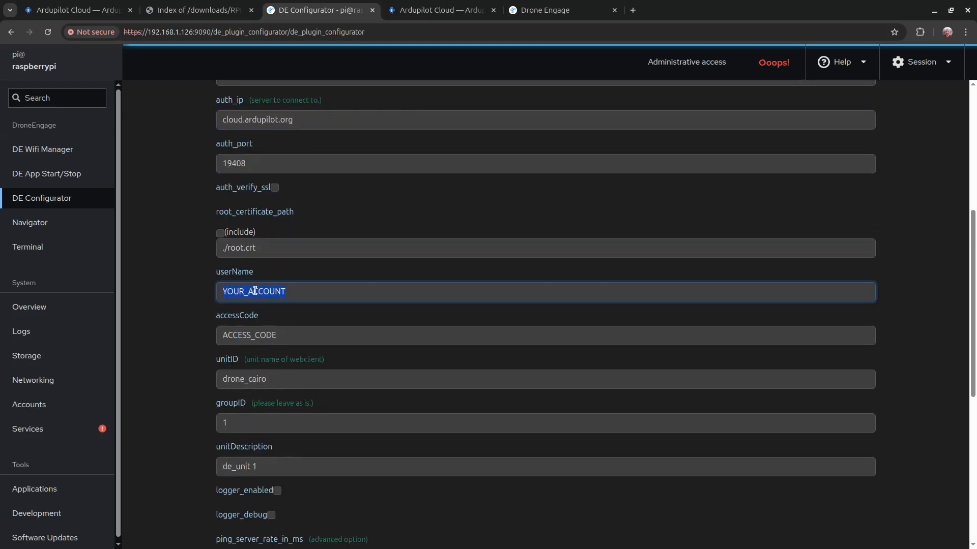
type("myaccount@blabla.com")
double_click(249, 336)
type("12345")
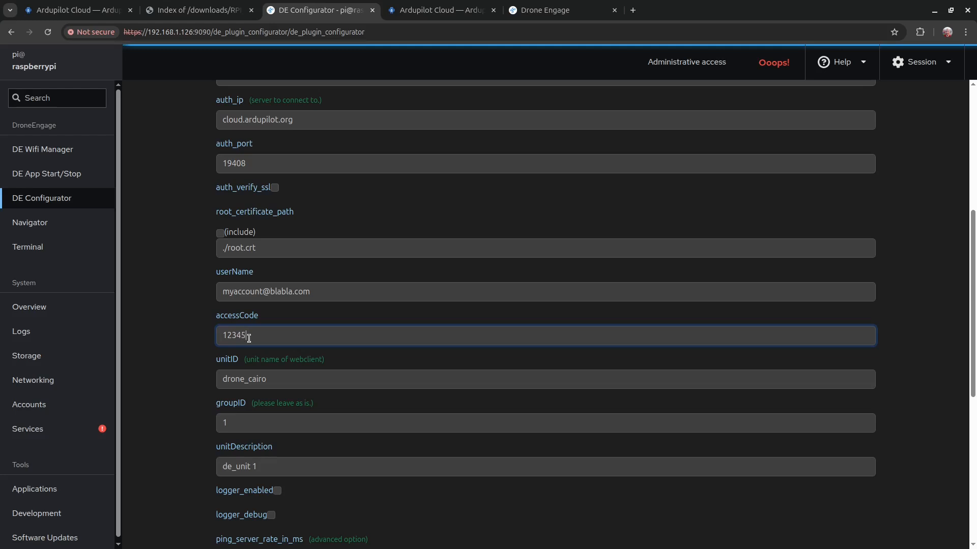
type("6")
Step: Verify the userName and accessCode lines in the Generated JSON, then open the de_comm folder
scroll(277, 374, "down", 7)
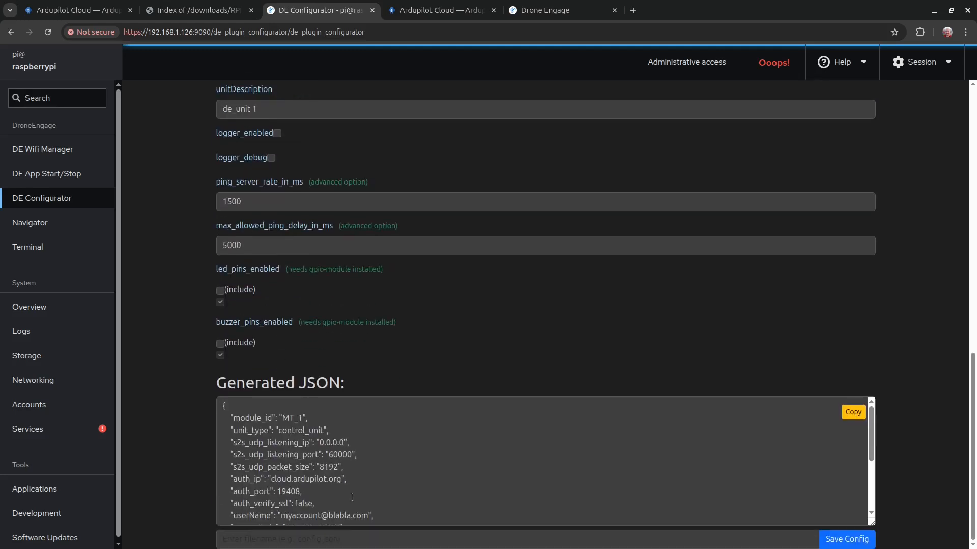
scroll(352, 497, "down", 3)
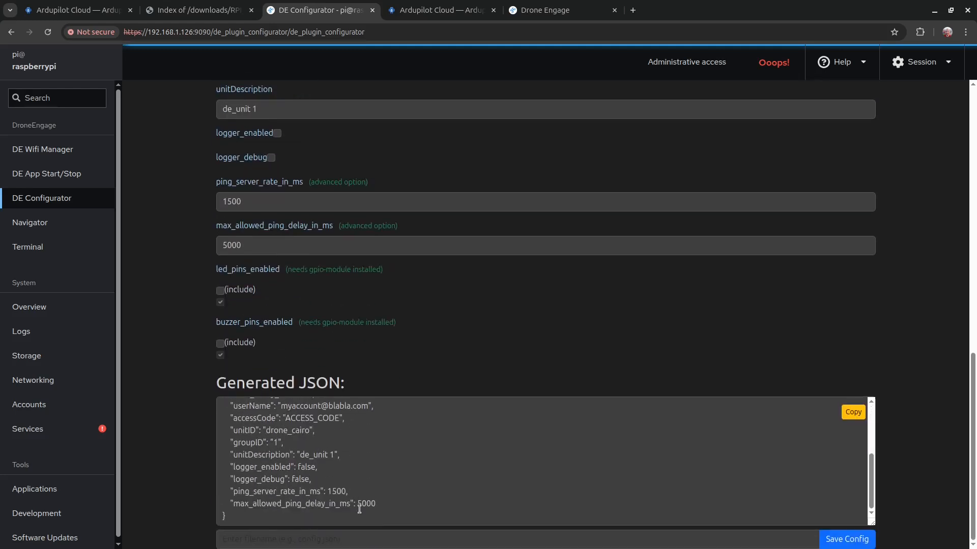
left_click_drag(358, 516, 253, 413)
left_click(279, 457)
left_click_drag(232, 451, 293, 463)
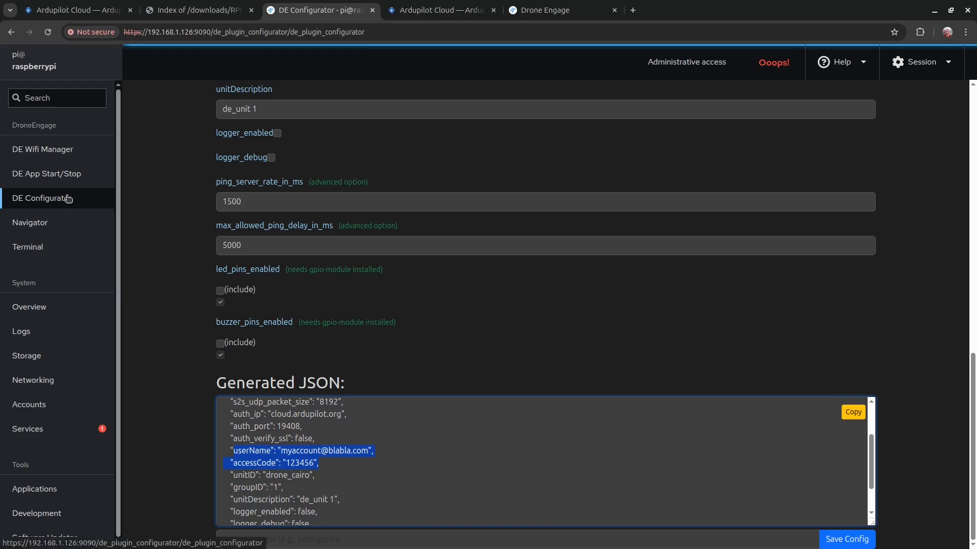
left_click(40, 224)
left_click(218, 97)
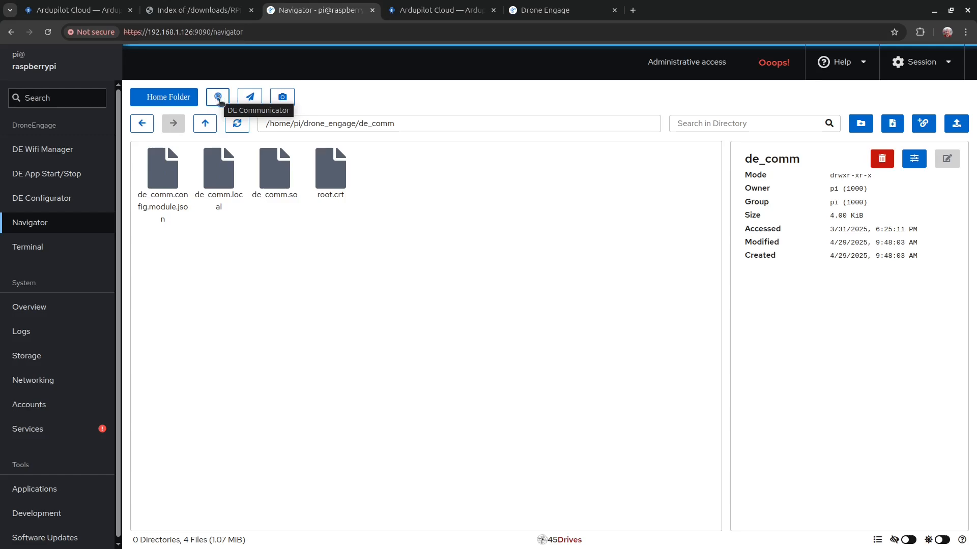
Step: Browse the de_mavlink, de_camera and de_comm folders and save the de_comm folder permissions
left_click(250, 98)
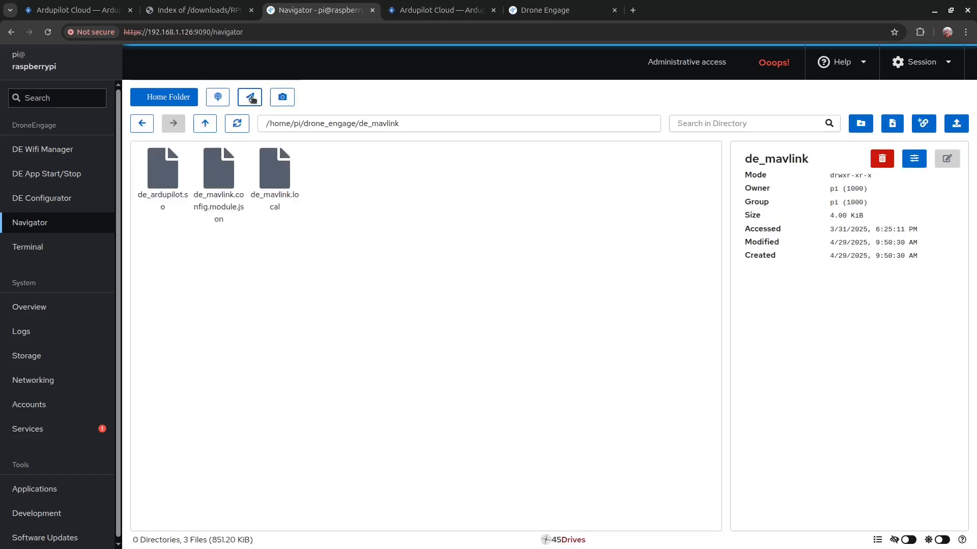
left_click(281, 97)
left_click(218, 97)
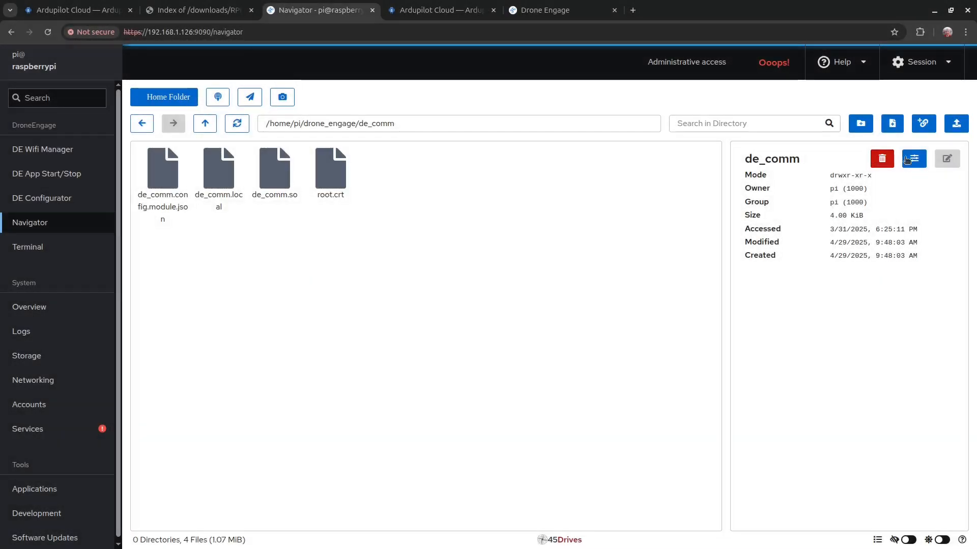
left_click(907, 160)
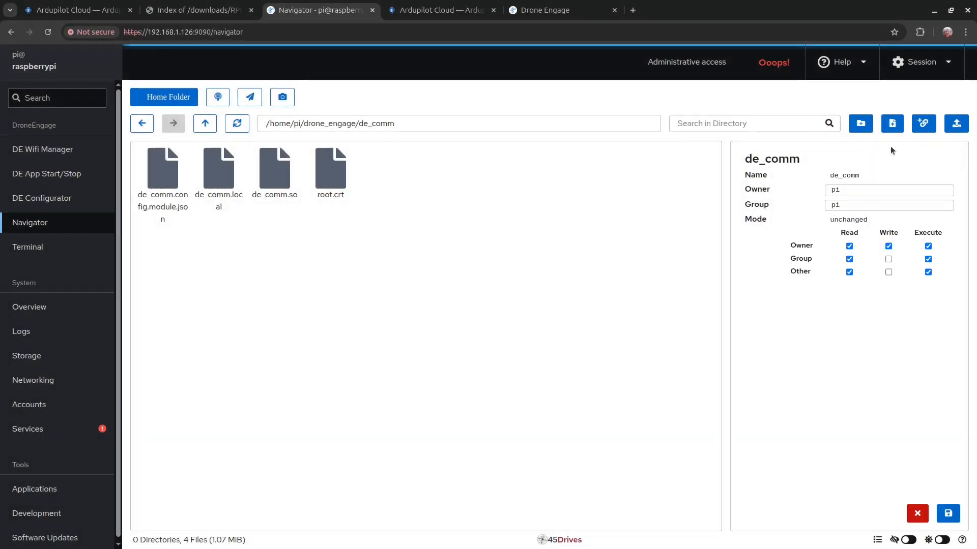
left_click(945, 514)
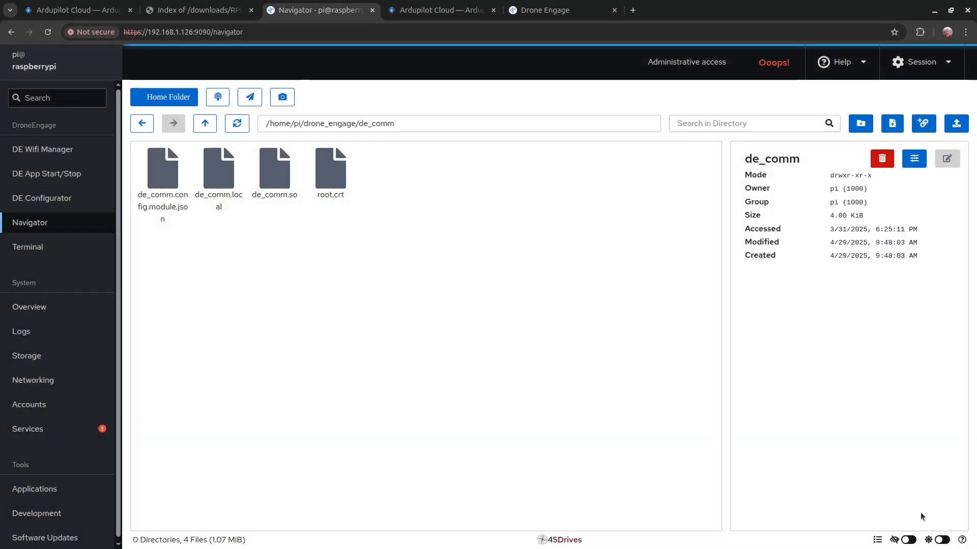
Step: Switch to the dark theme, inspect de_comm.local and the config file, and open Services
left_click(940, 541)
left_click(218, 179)
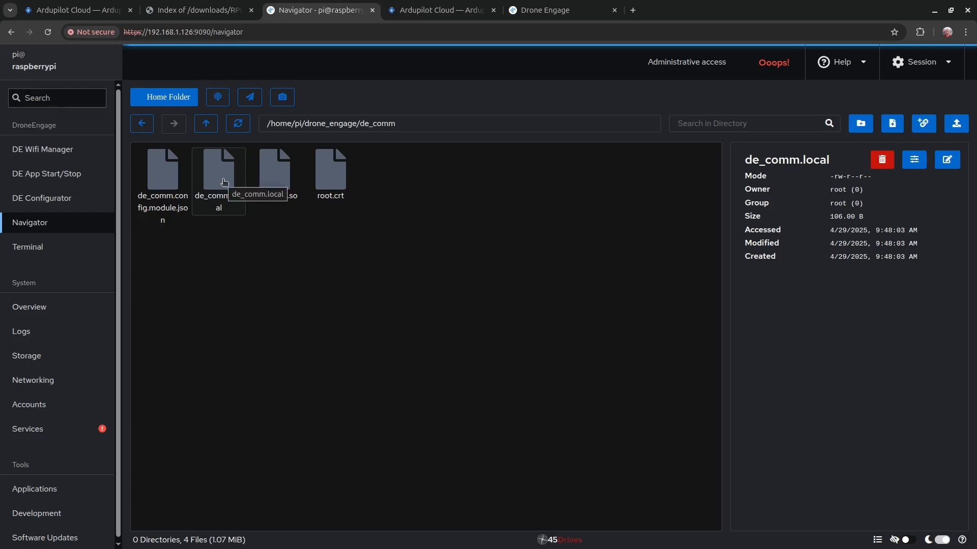
left_click(167, 181)
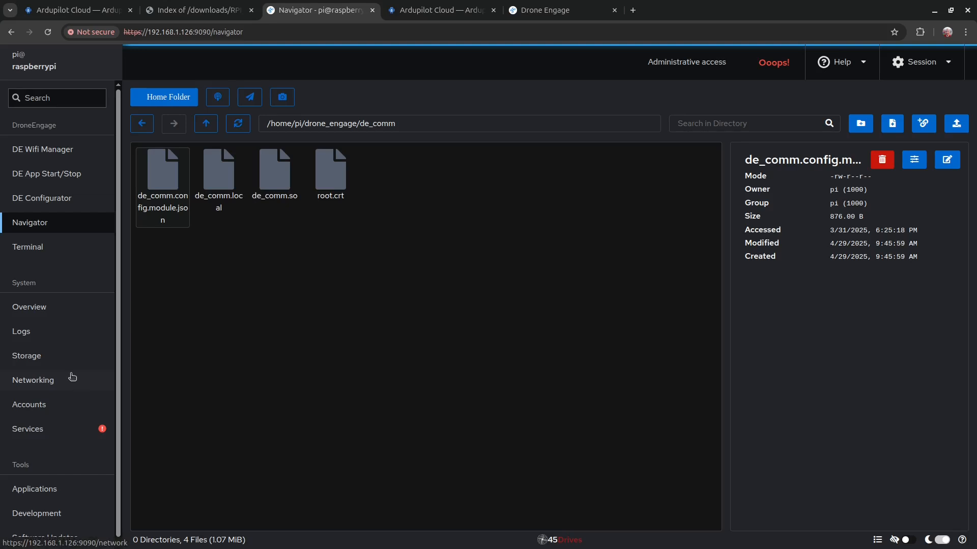
left_click(53, 430)
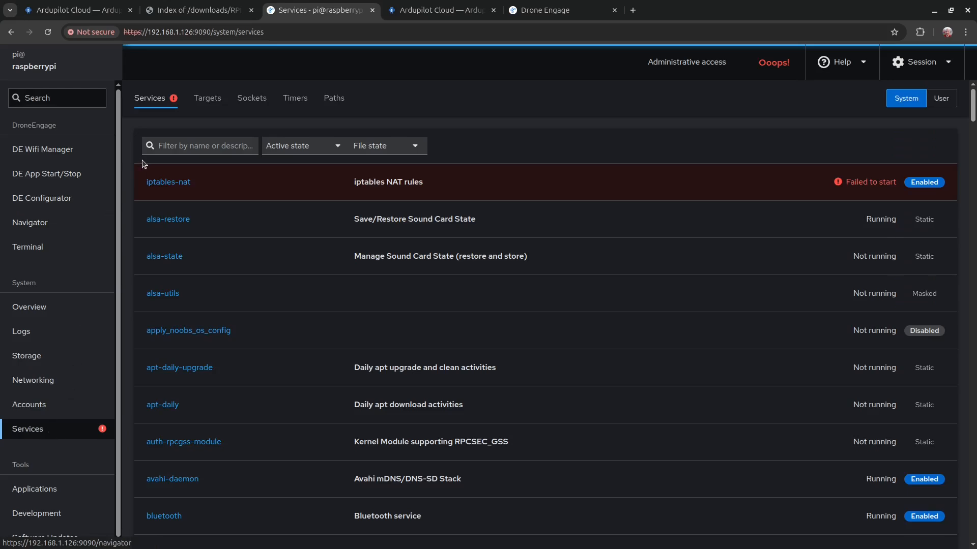
Step: Filter the services by 'de_' and open the de_communicator service details
left_click(190, 147)
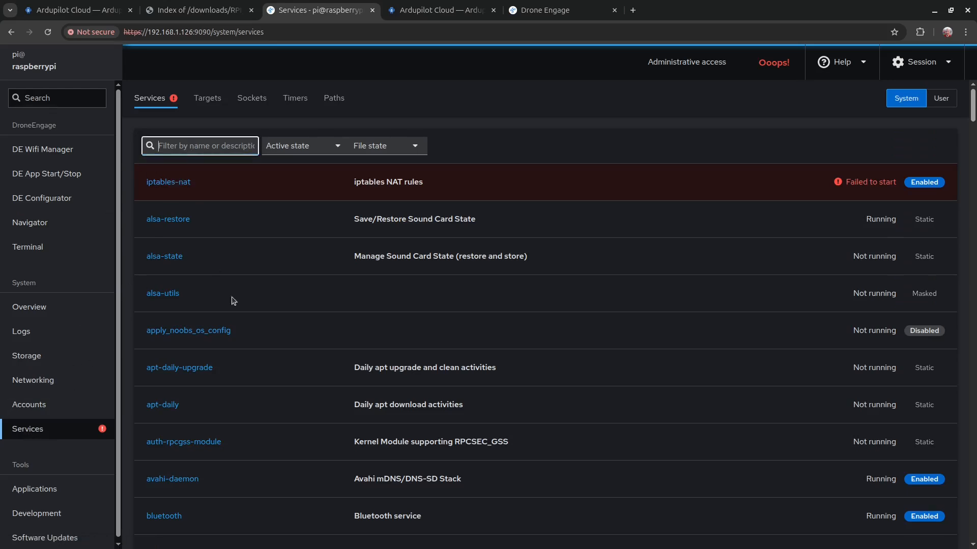
scroll(277, 351, "down", 15)
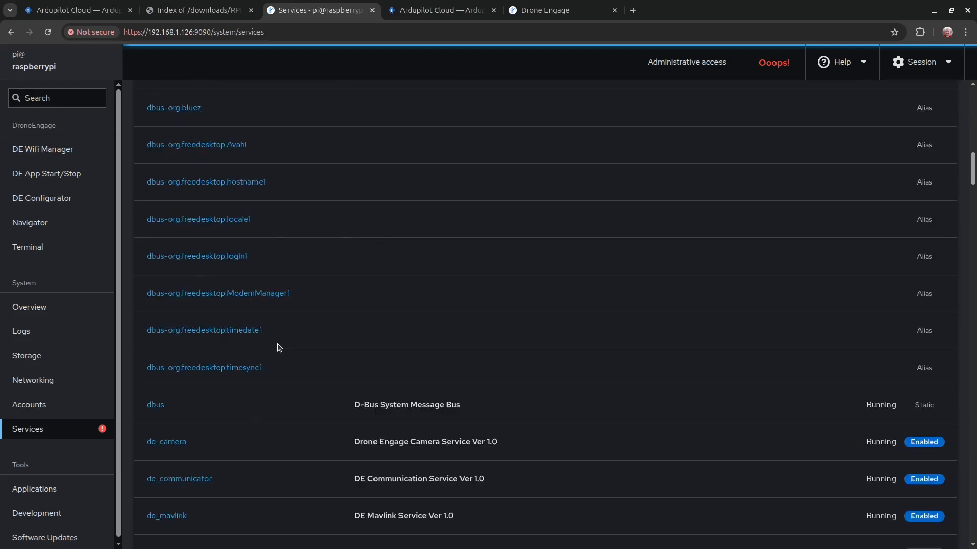
scroll(279, 347, "up", 15)
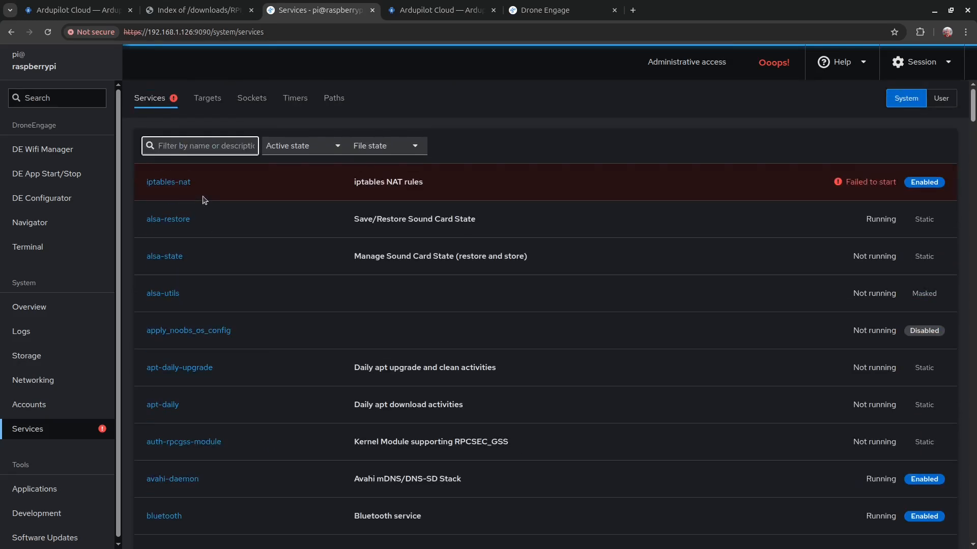
type("de")
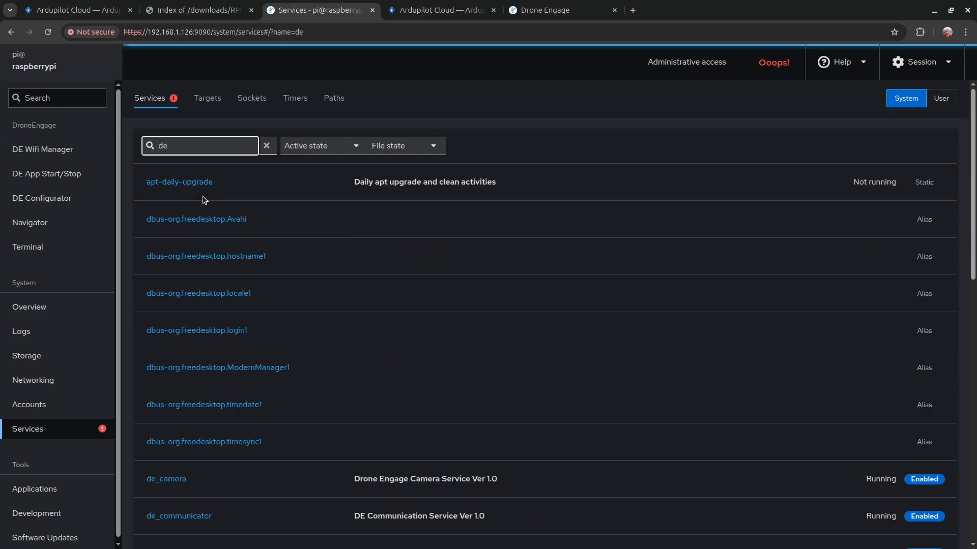
type("_")
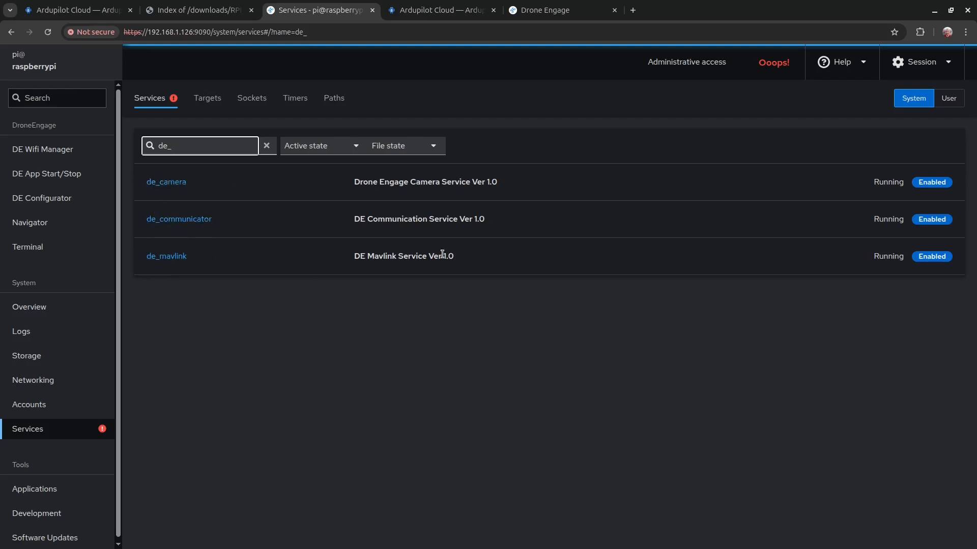
left_click(167, 223)
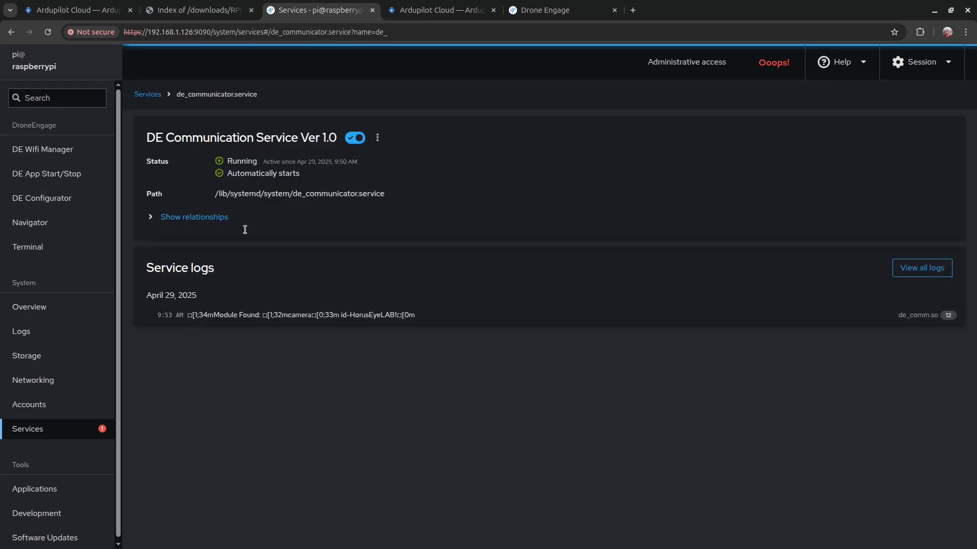
left_click(34, 175)
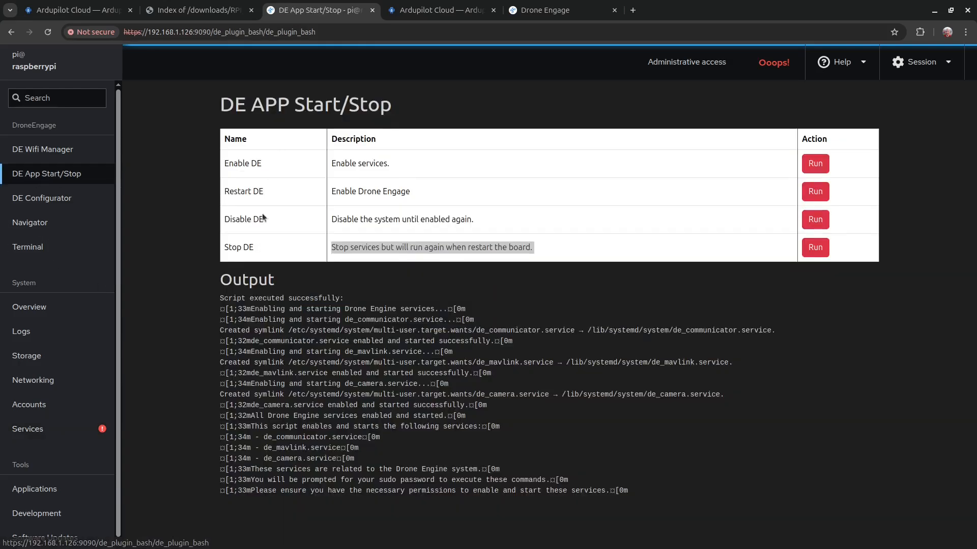
left_click(42, 427)
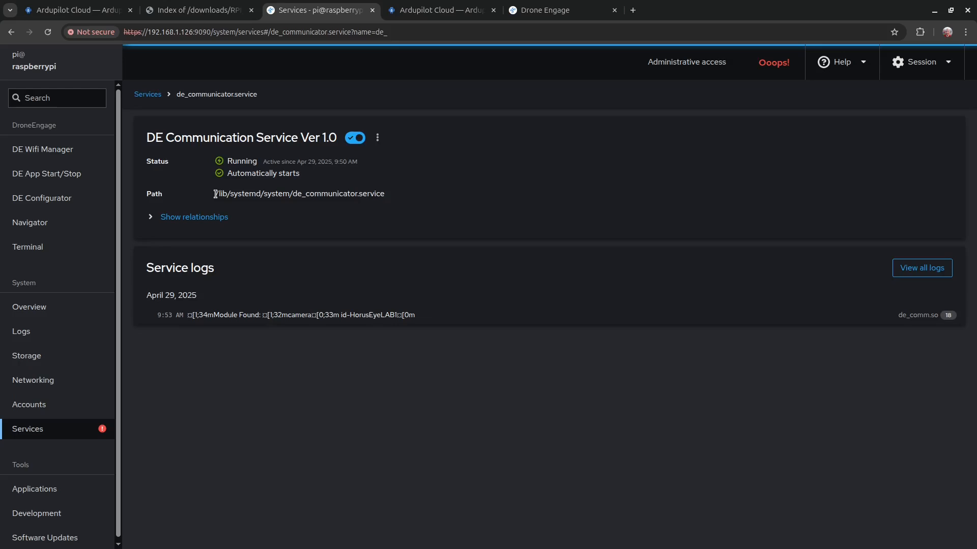
left_click(56, 175)
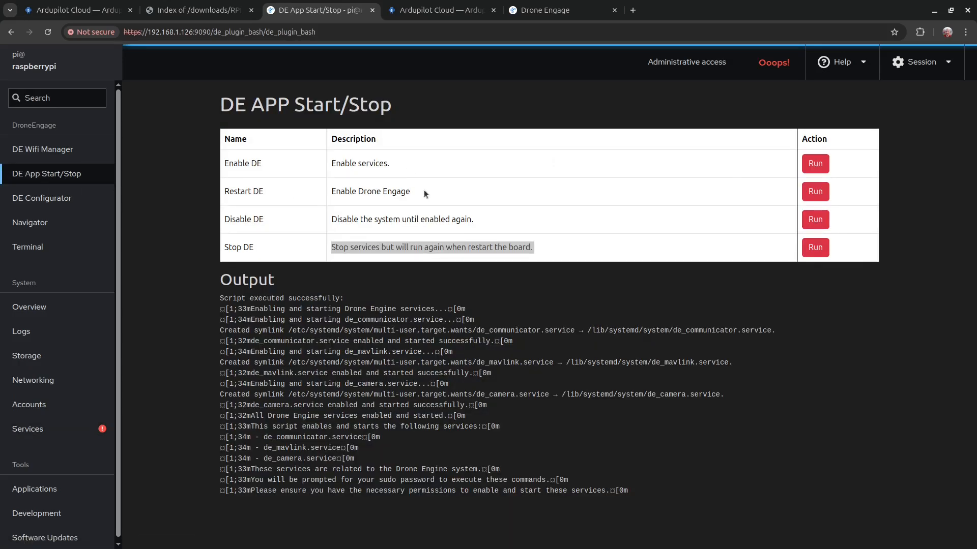
left_click(60, 434)
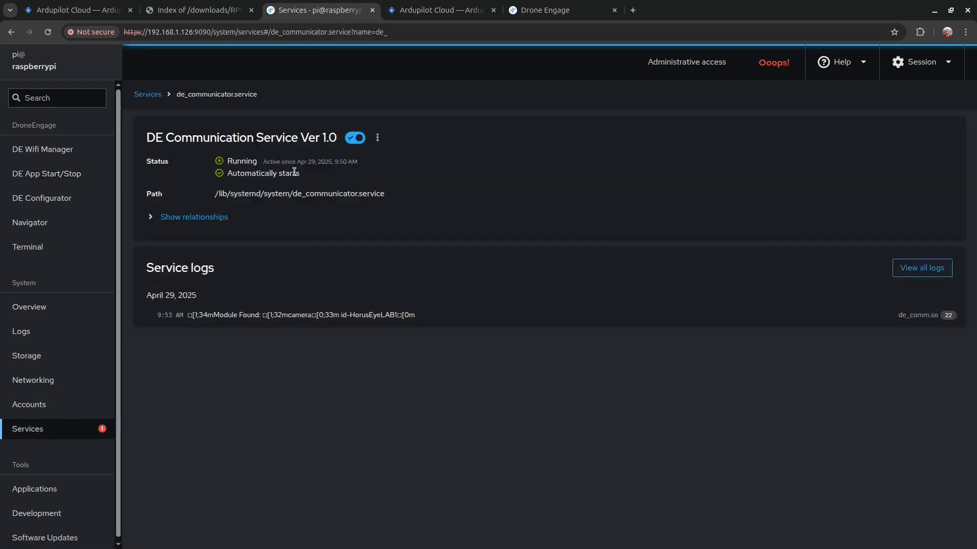